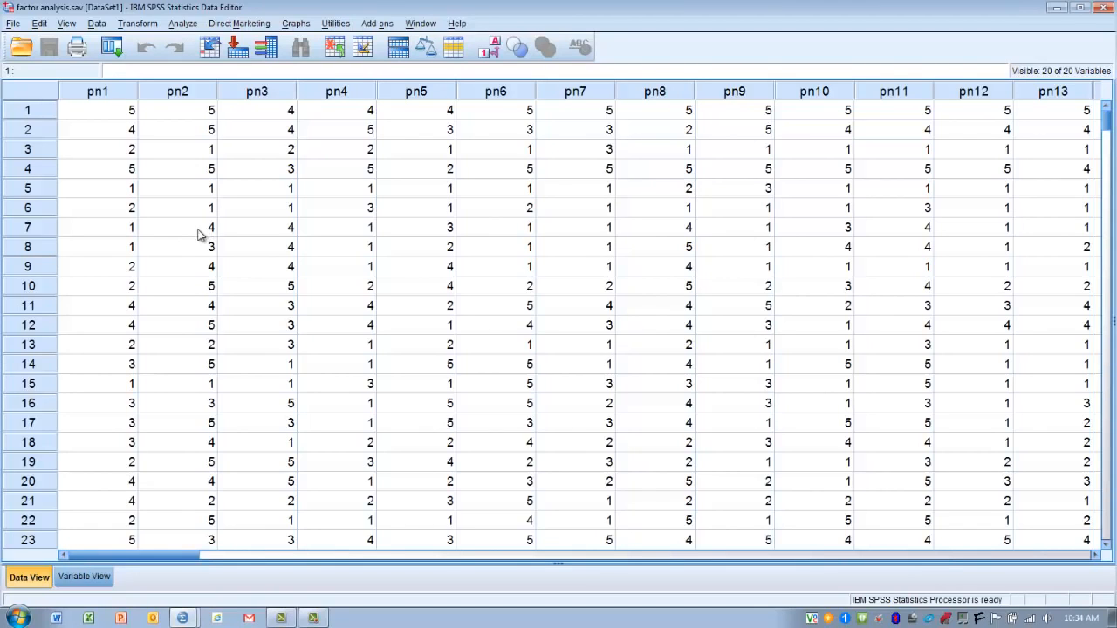
Step: Start a factor analysis and add all the variables, pn1 through pn20, to its variable list
click(179, 25)
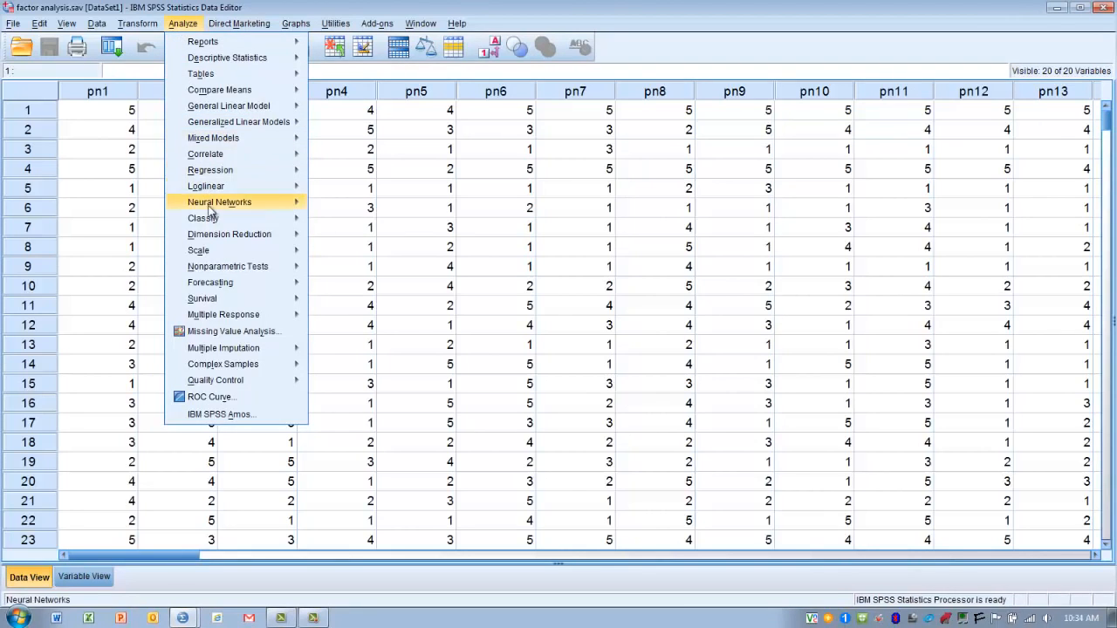
mouse_move(214, 235)
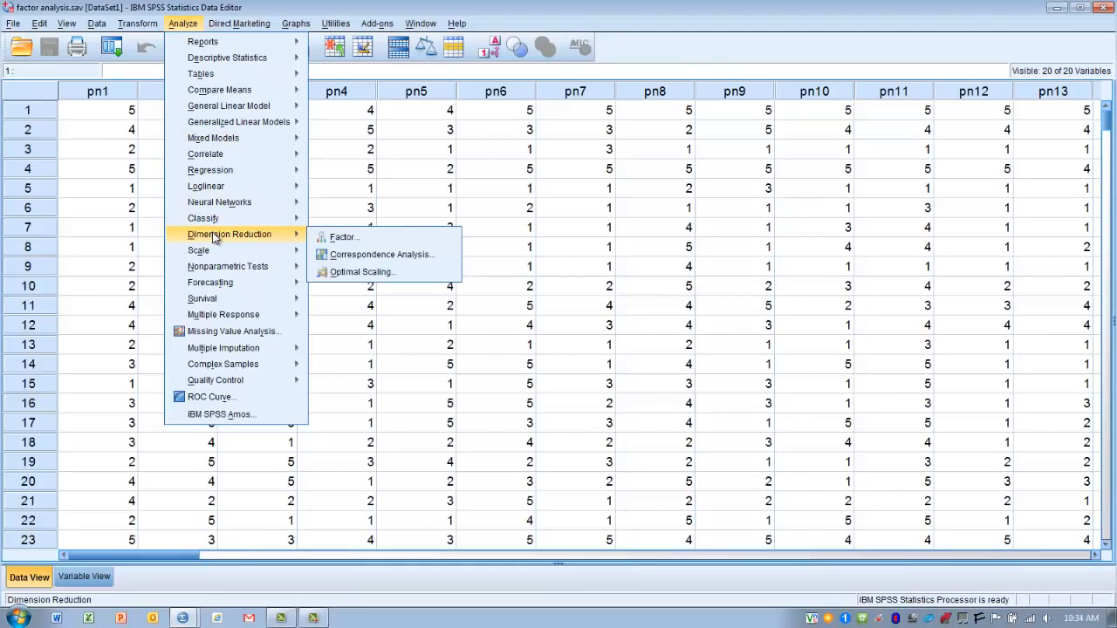
click(338, 237)
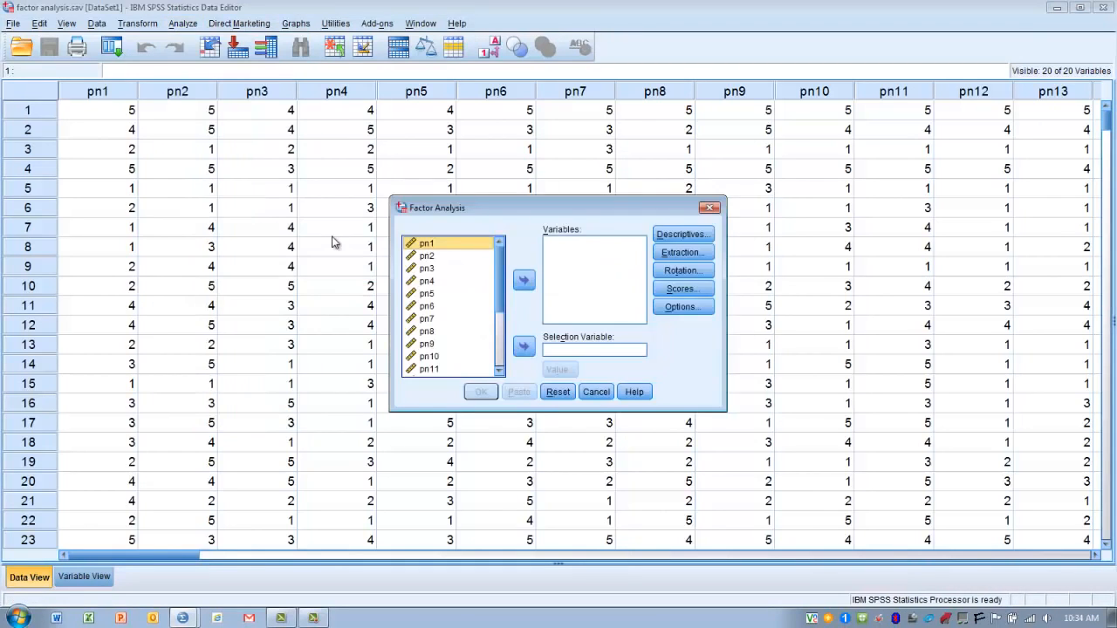
shift+click(435, 257)
shift+click(434, 269)
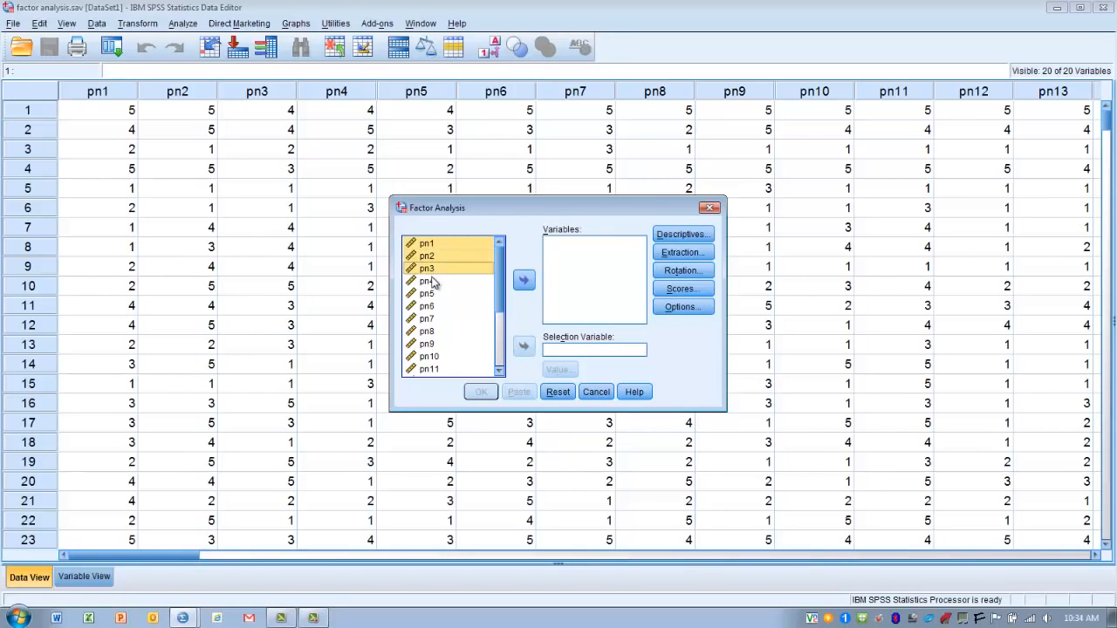
shift+click(434, 293)
shift+click(432, 306)
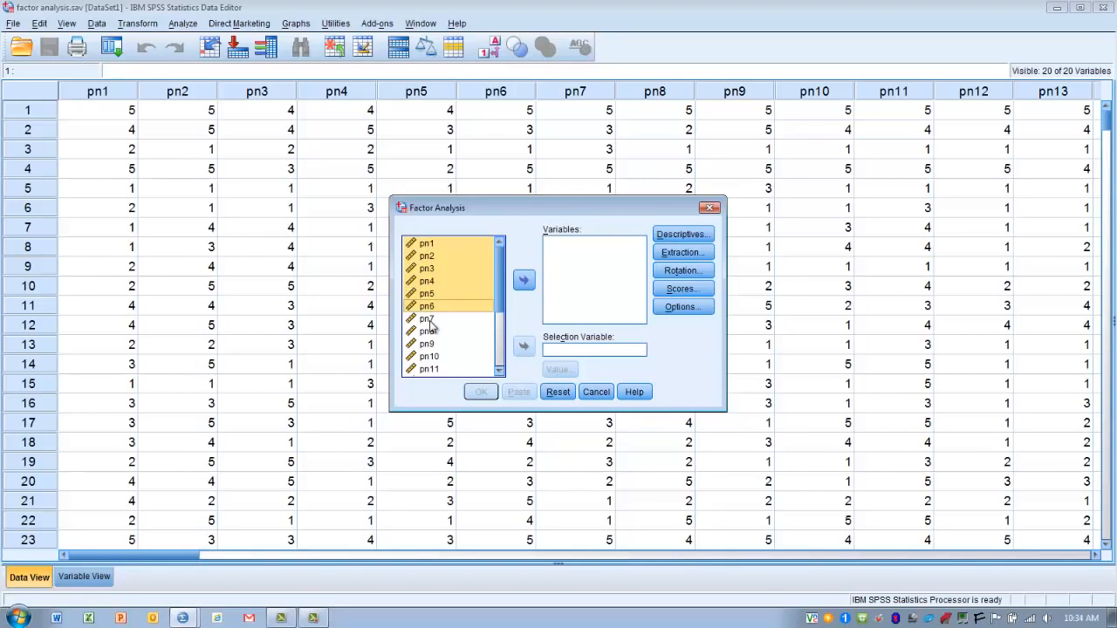
shift+click(430, 321)
shift+click(431, 333)
shift+click(432, 344)
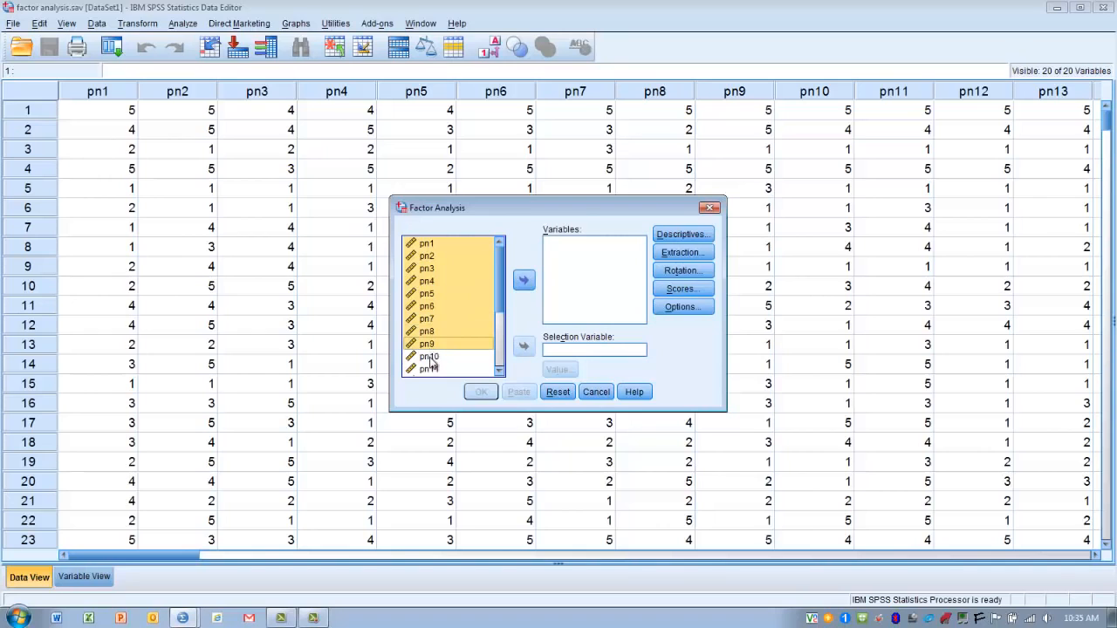
shift+click(430, 358)
shift+click(434, 370)
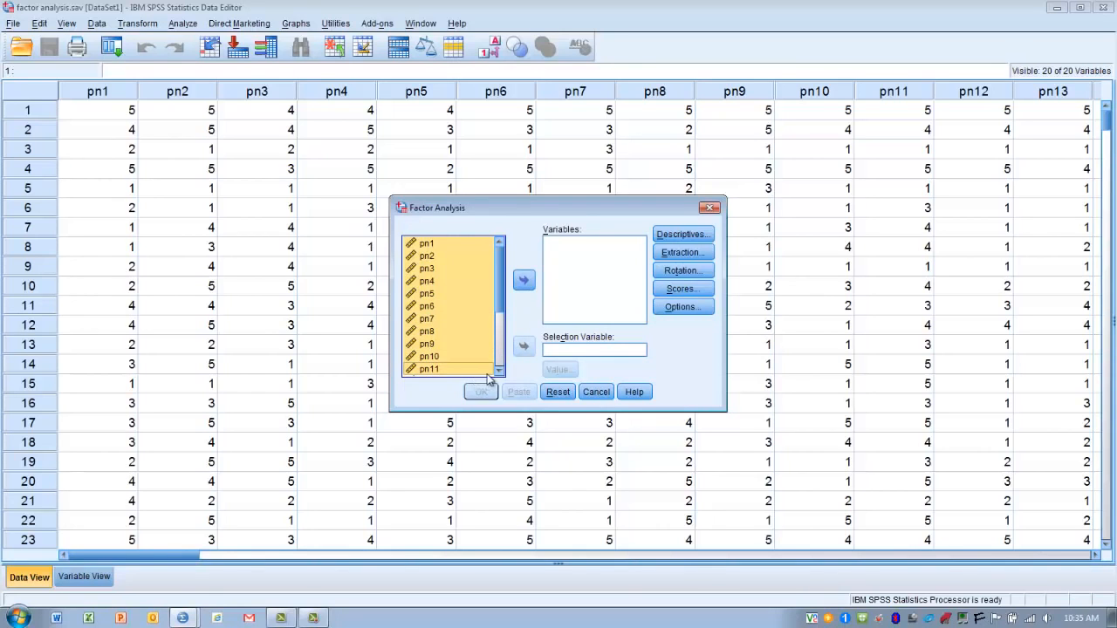
scroll(500, 371, down, 8)
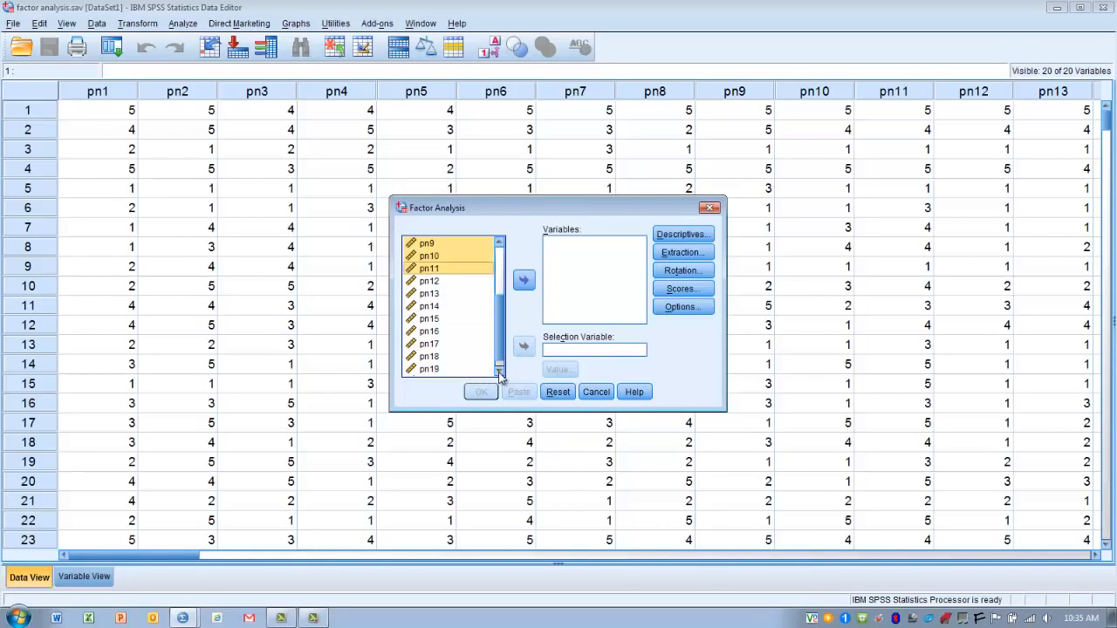
click(500, 372)
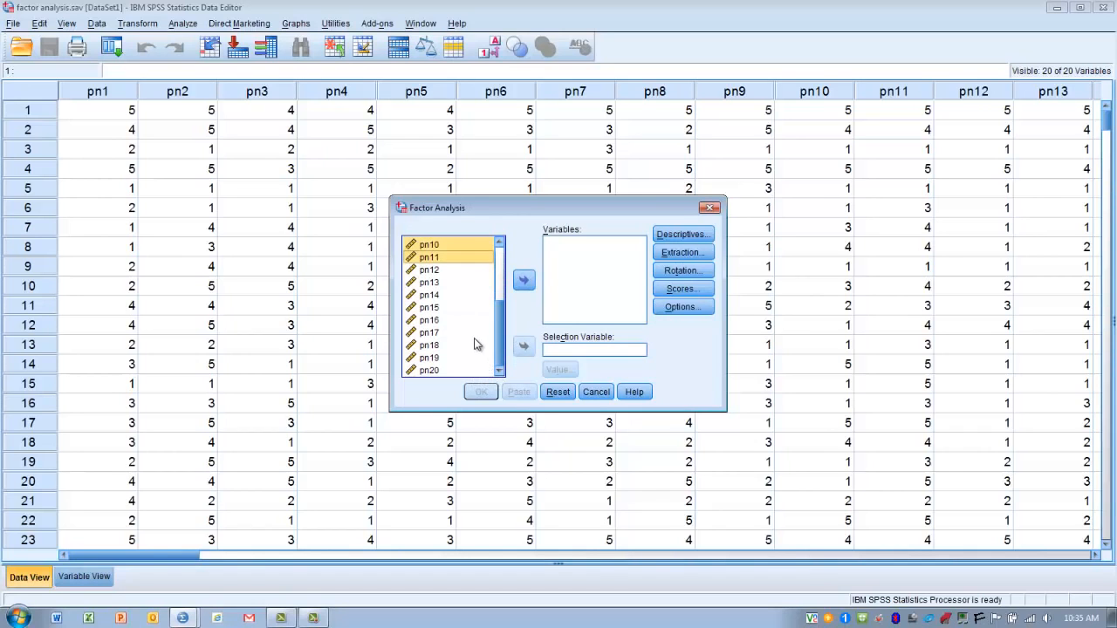
shift+click(435, 271)
shift+click(435, 283)
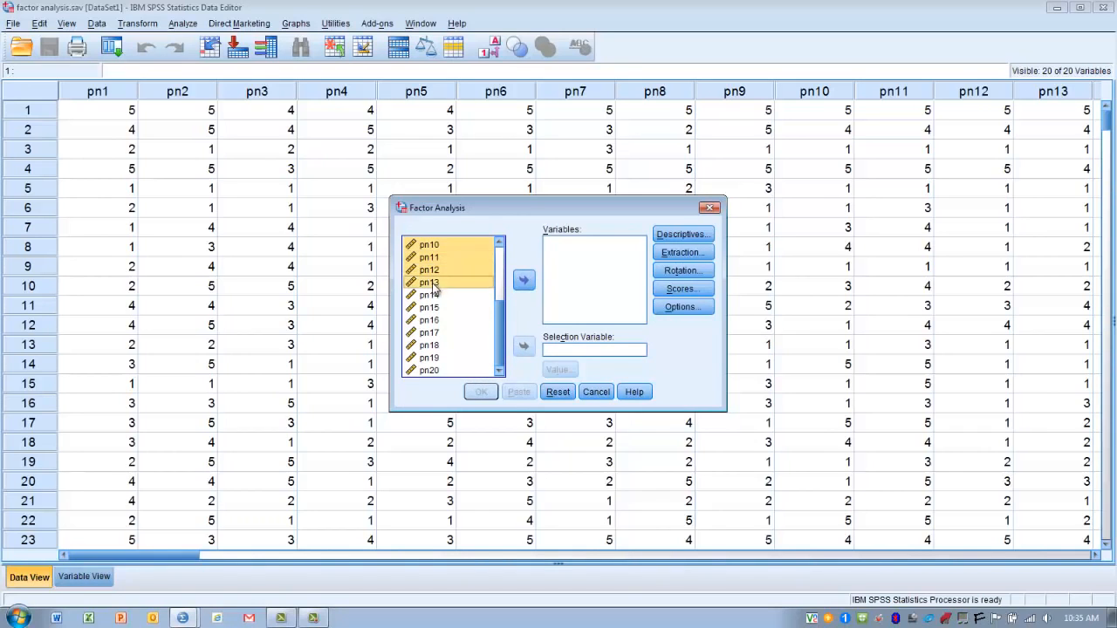
shift+click(436, 294)
shift+click(435, 307)
shift+click(433, 322)
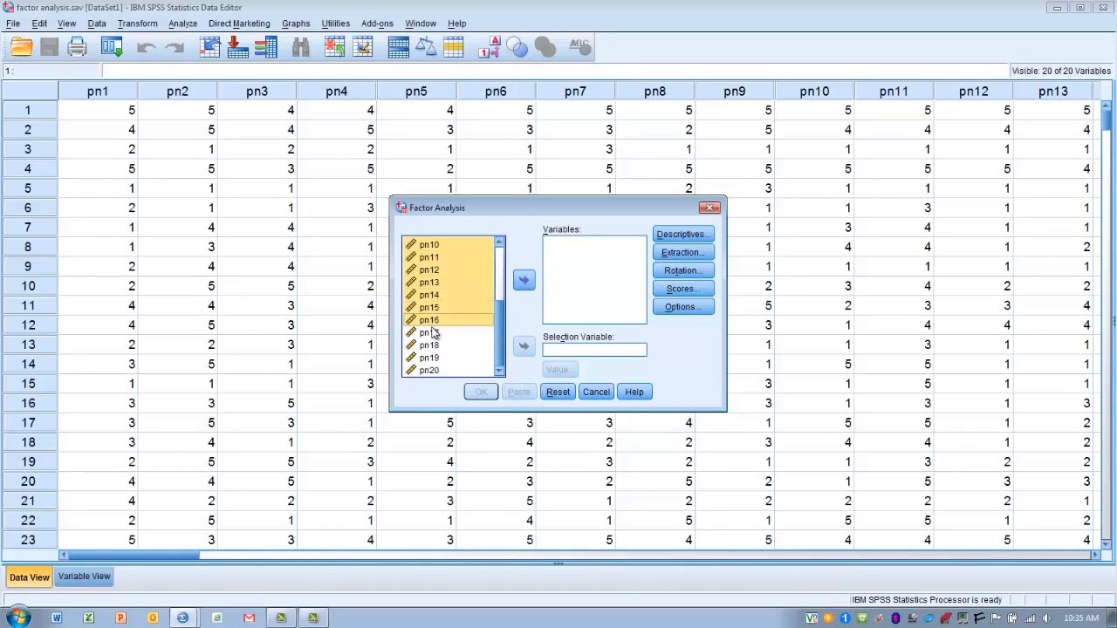
shift+click(434, 335)
shift+click(433, 347)
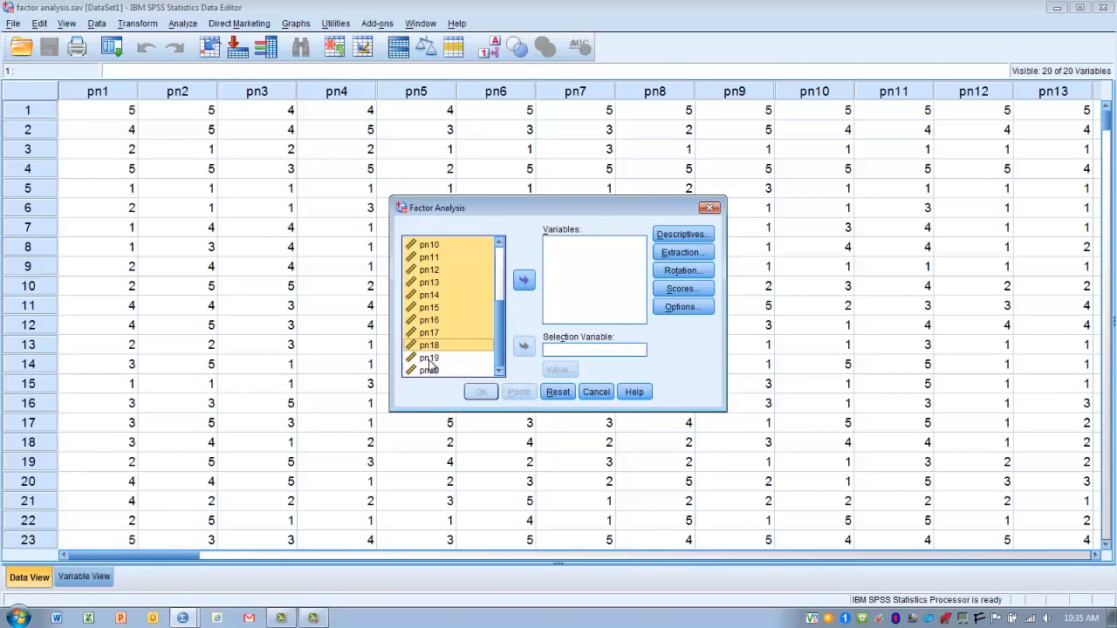
shift+click(433, 358)
shift+click(429, 371)
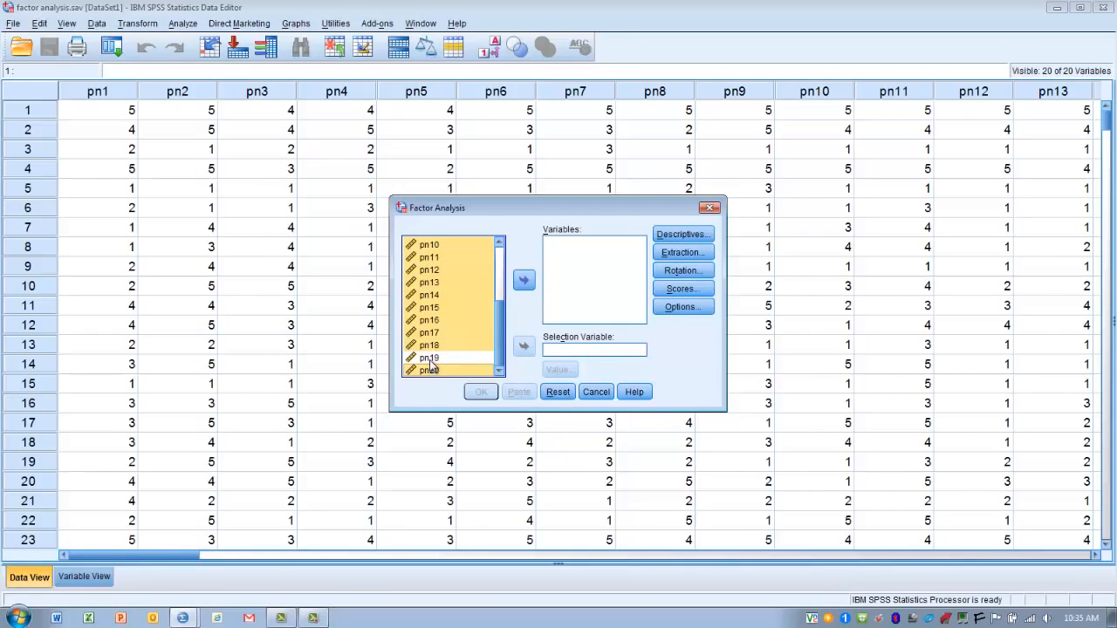
ctrl+click(433, 358)
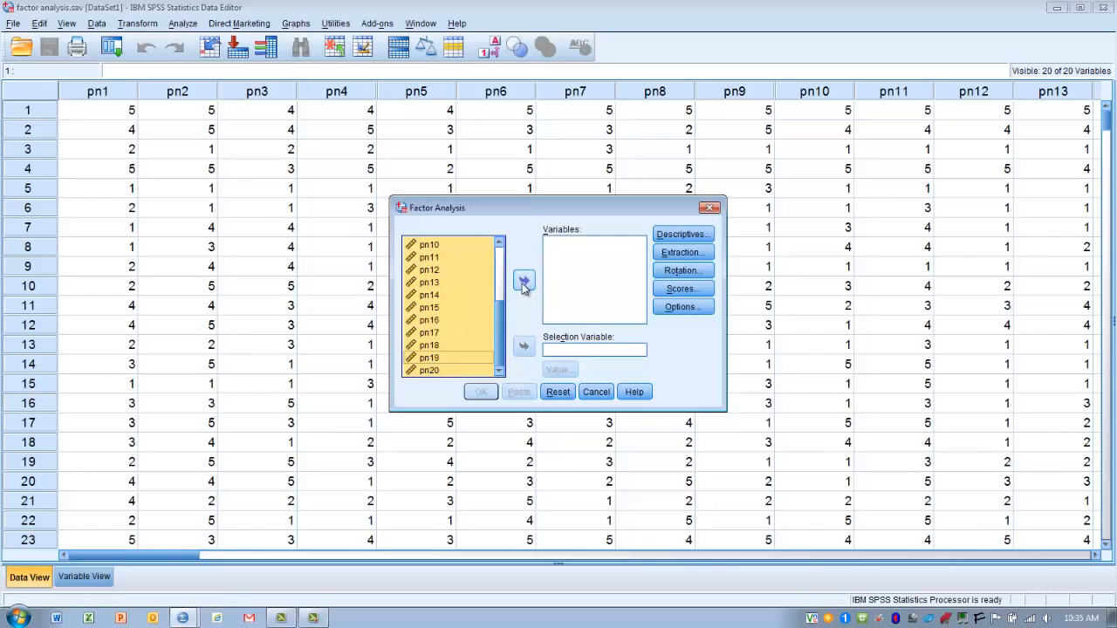
click(523, 281)
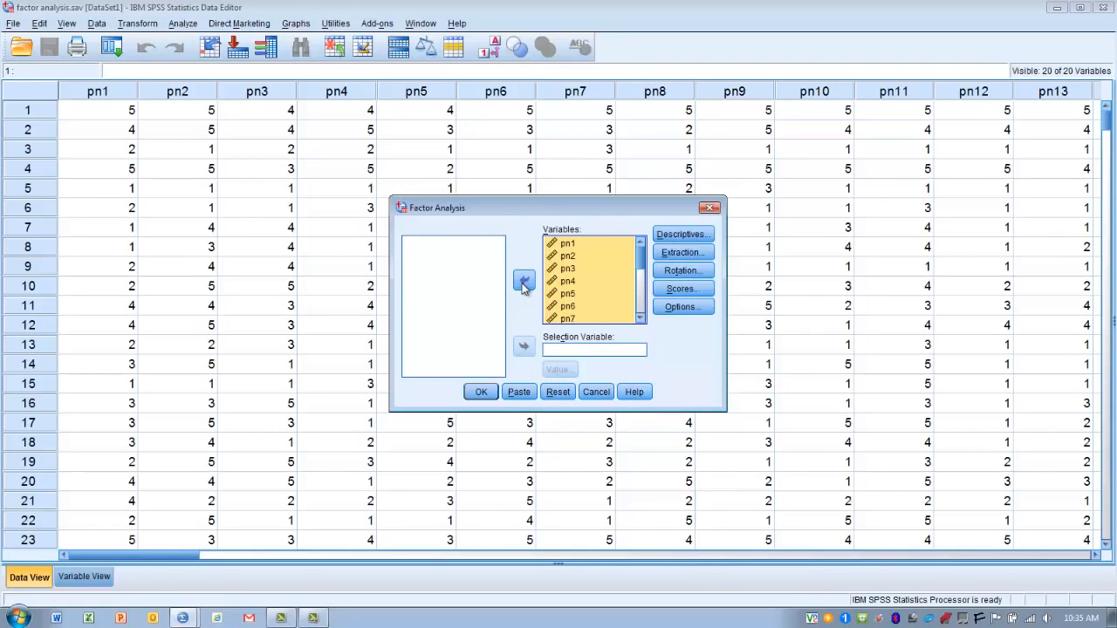
Step: Request the correlation matrix coefficients and the KMO and Bartlett's test of sphericity in the factor analysis descriptives
click(661, 235)
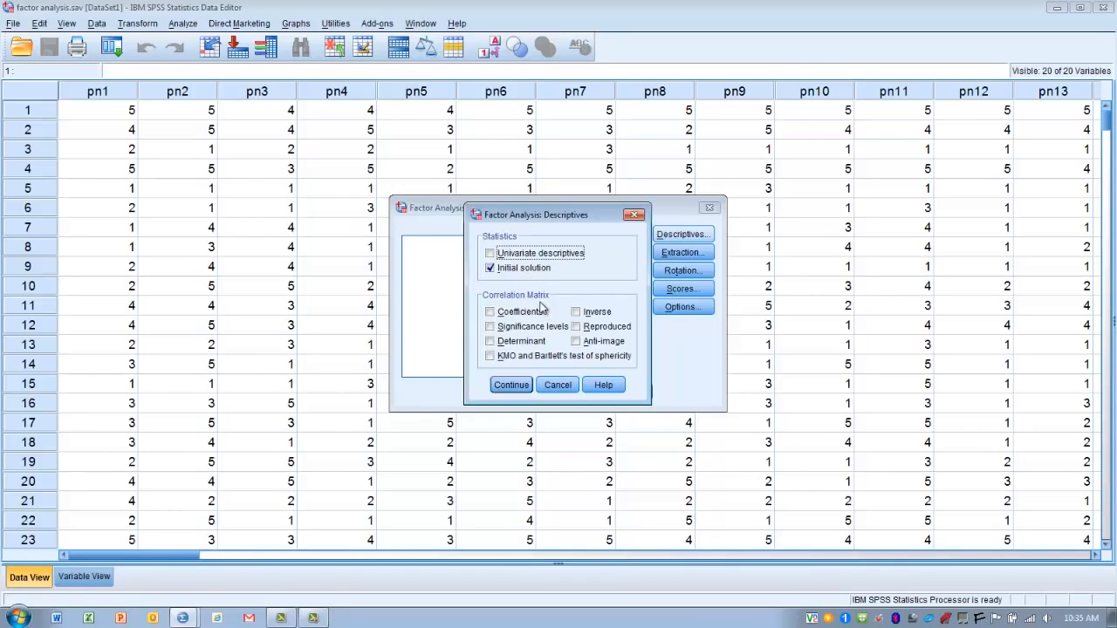
click(491, 312)
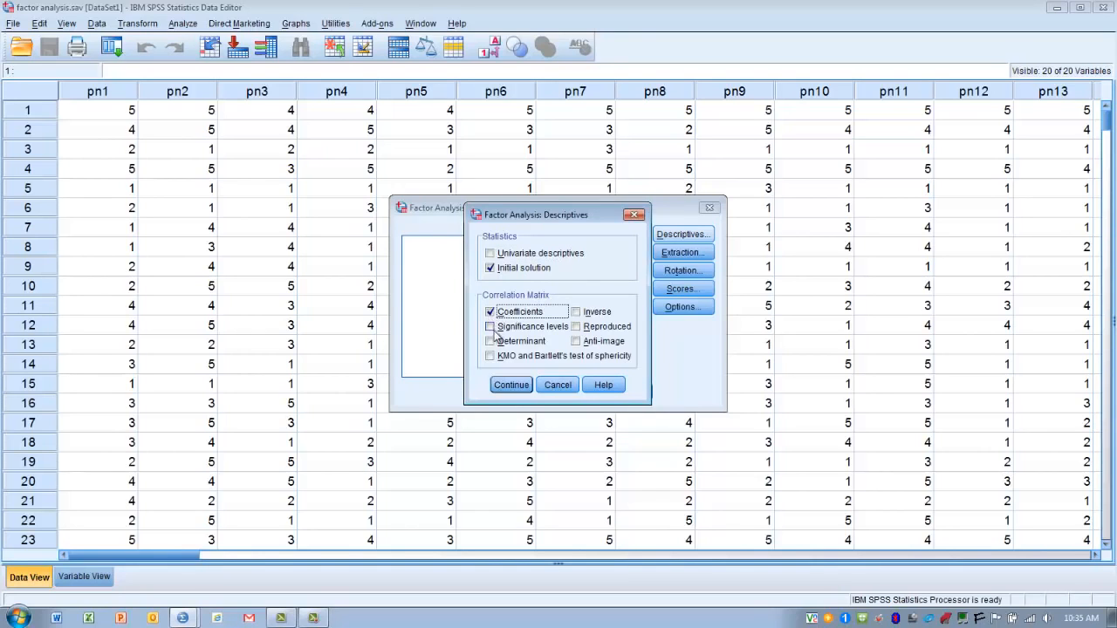
click(490, 357)
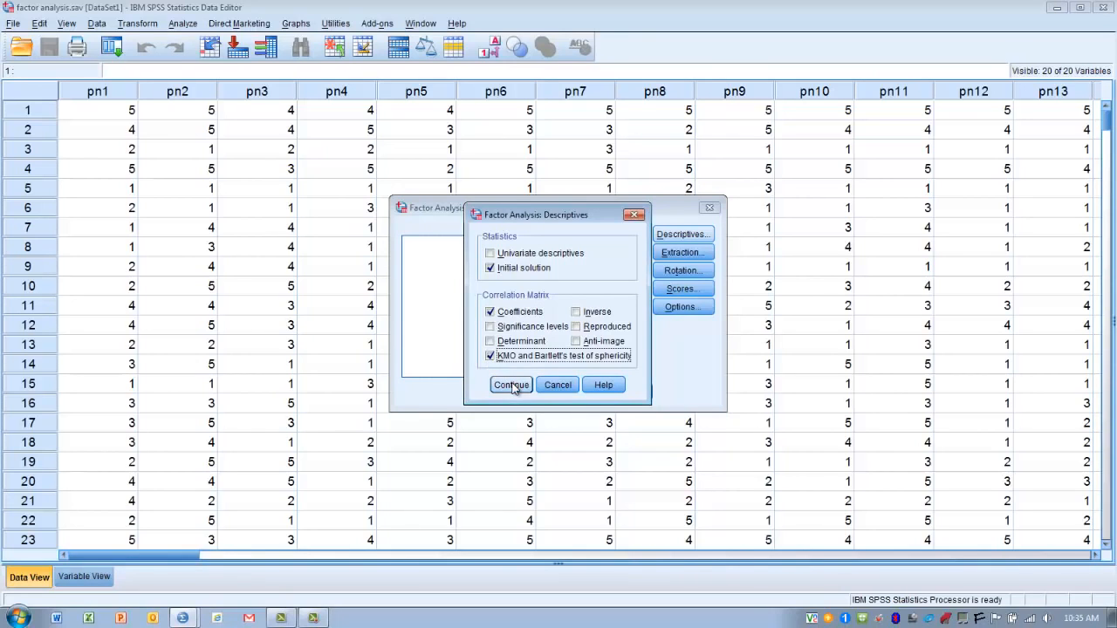
click(511, 385)
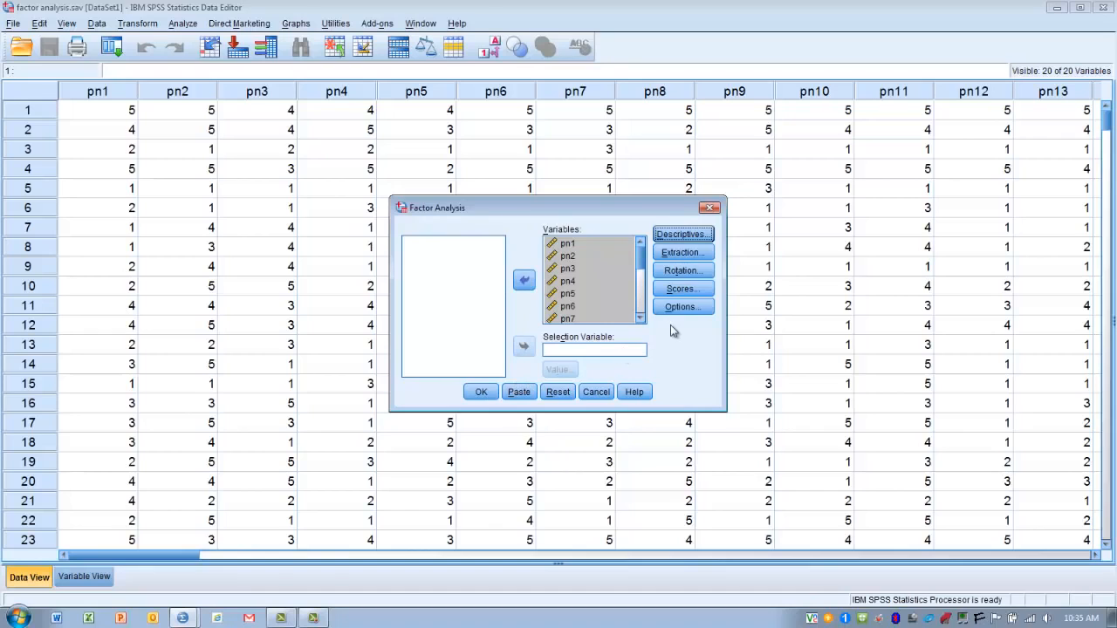
Step: Use principal components extraction with a scree plot, and set the rotation method to Direct Oblimin
click(678, 254)
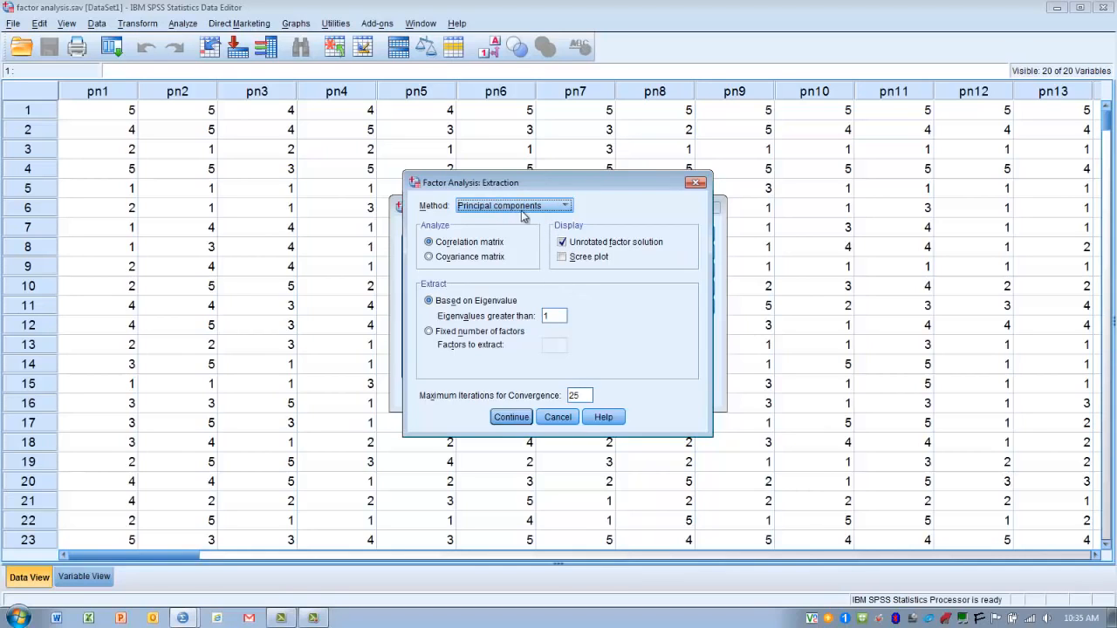
click(566, 206)
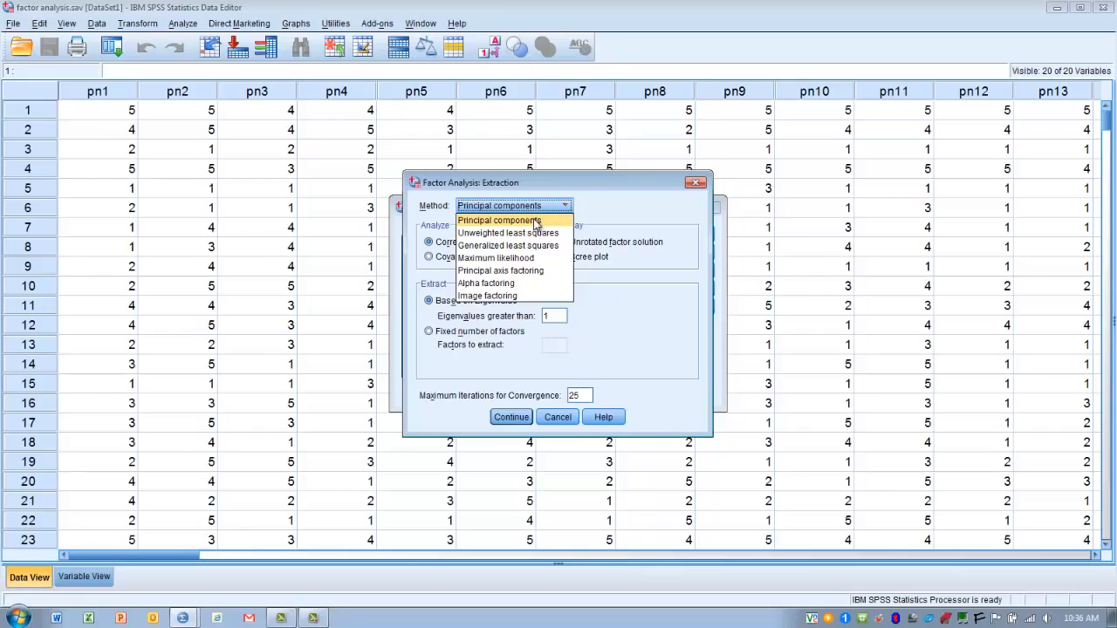
click(536, 222)
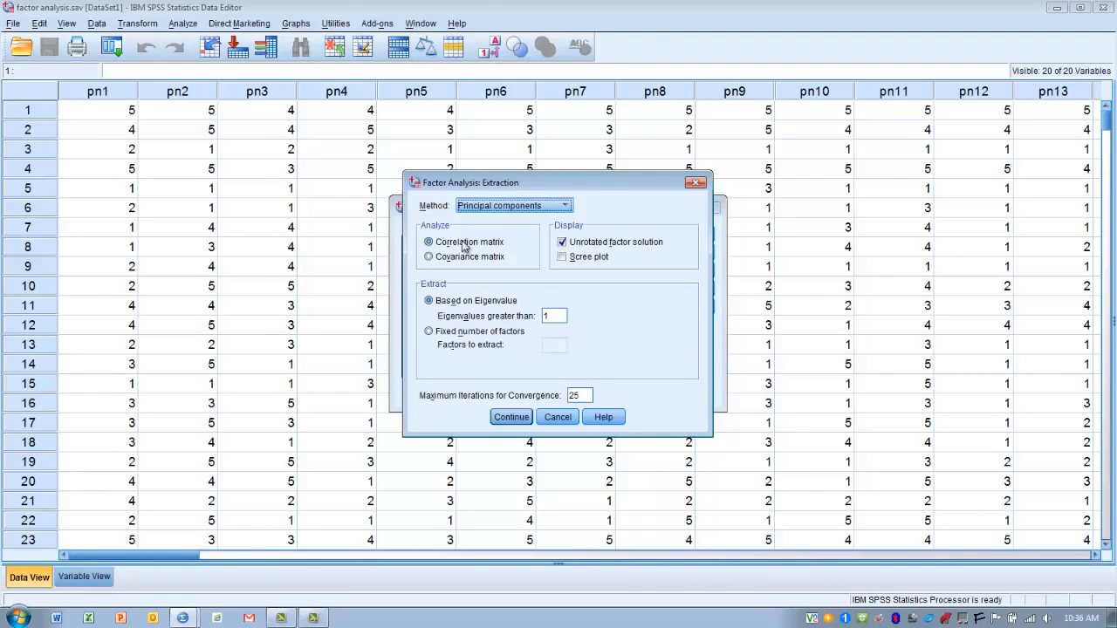
click(562, 257)
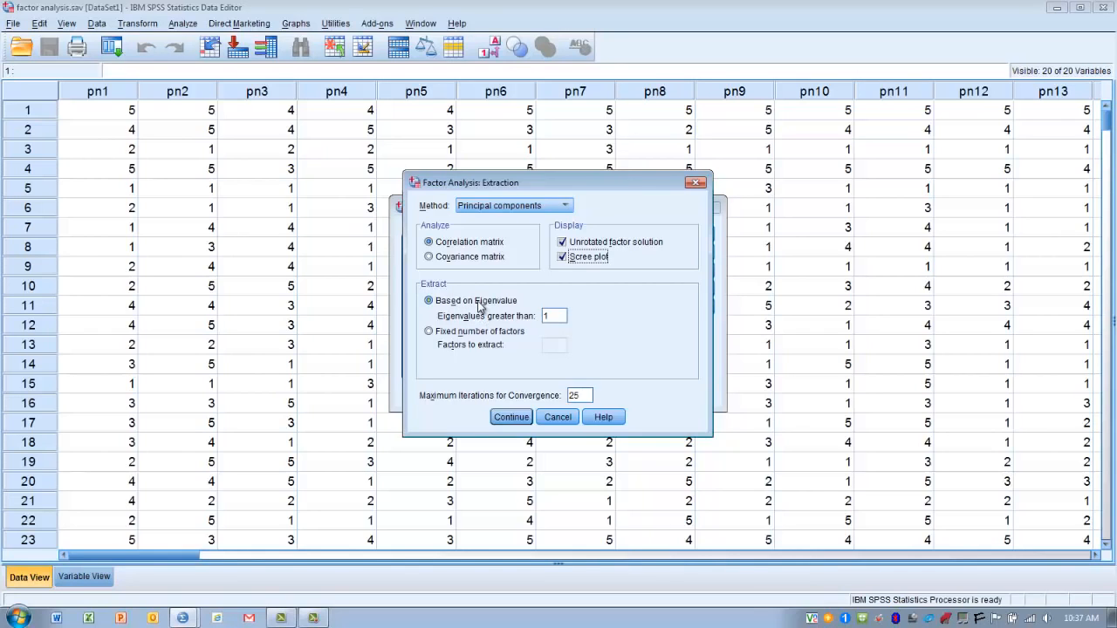
click(510, 417)
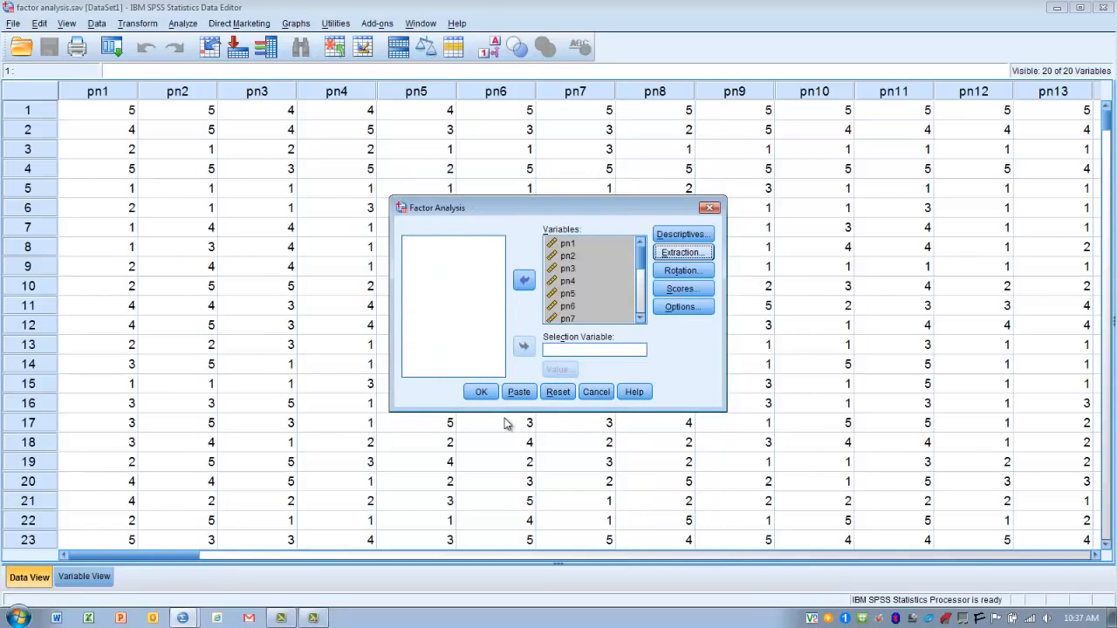
click(680, 272)
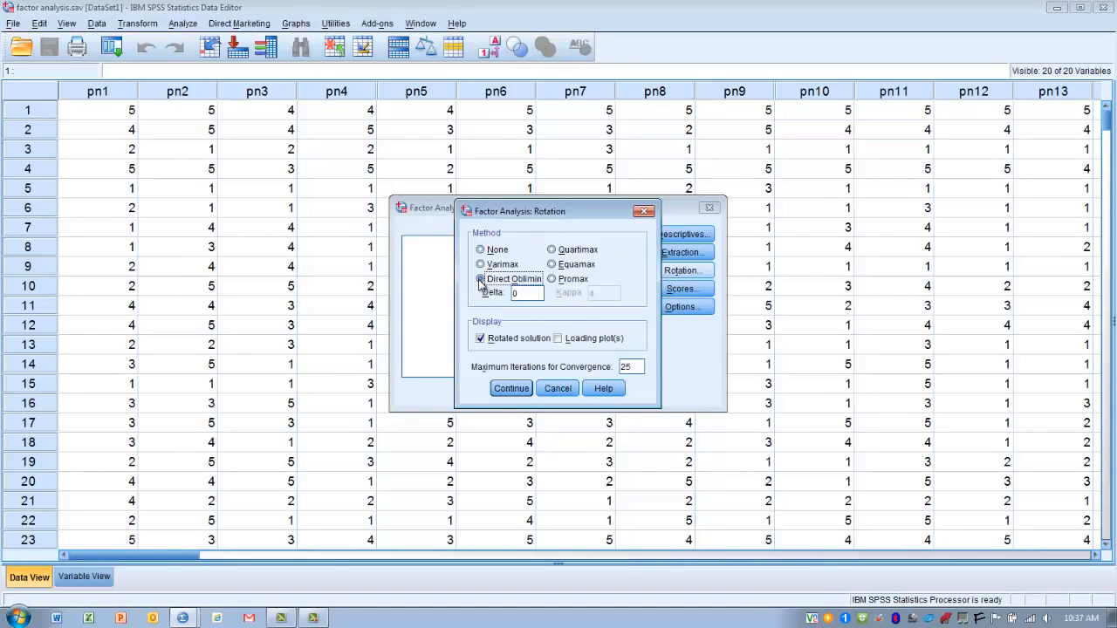
click(510, 389)
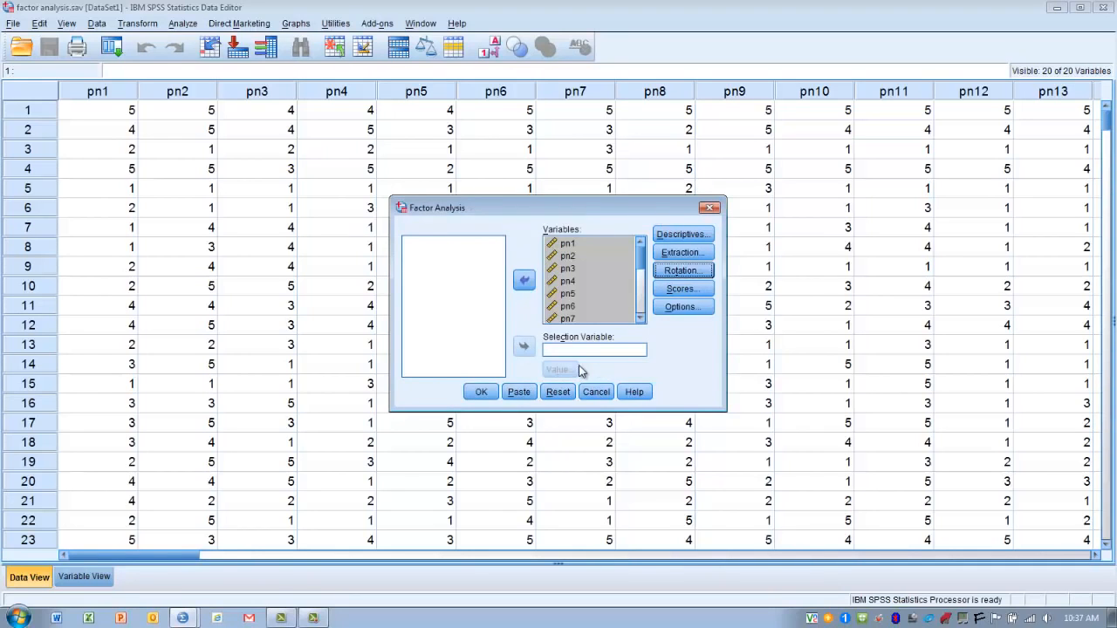
Step: Exclude missing cases pairwise, sort coefficients by size with those below .30 suppressed, and run the factor analysis
click(683, 307)
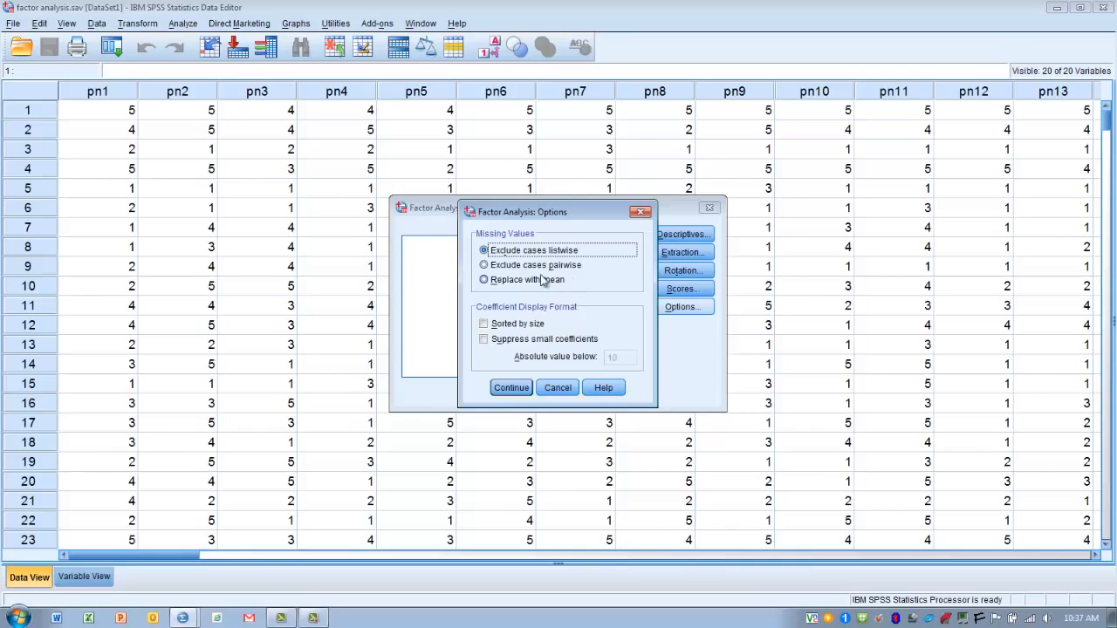
click(484, 266)
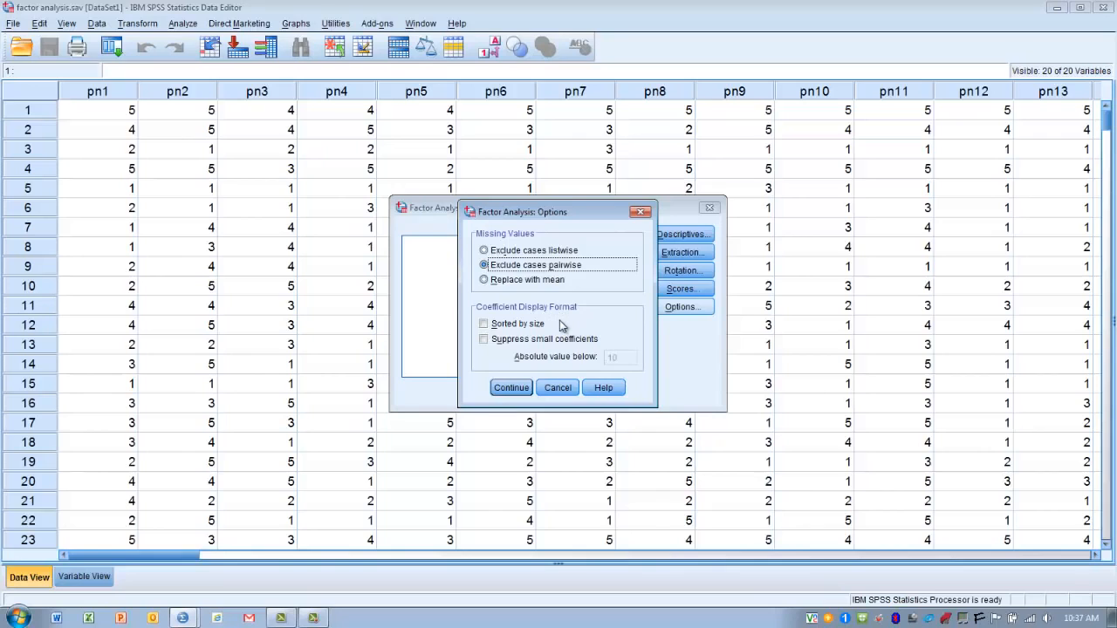
click(484, 324)
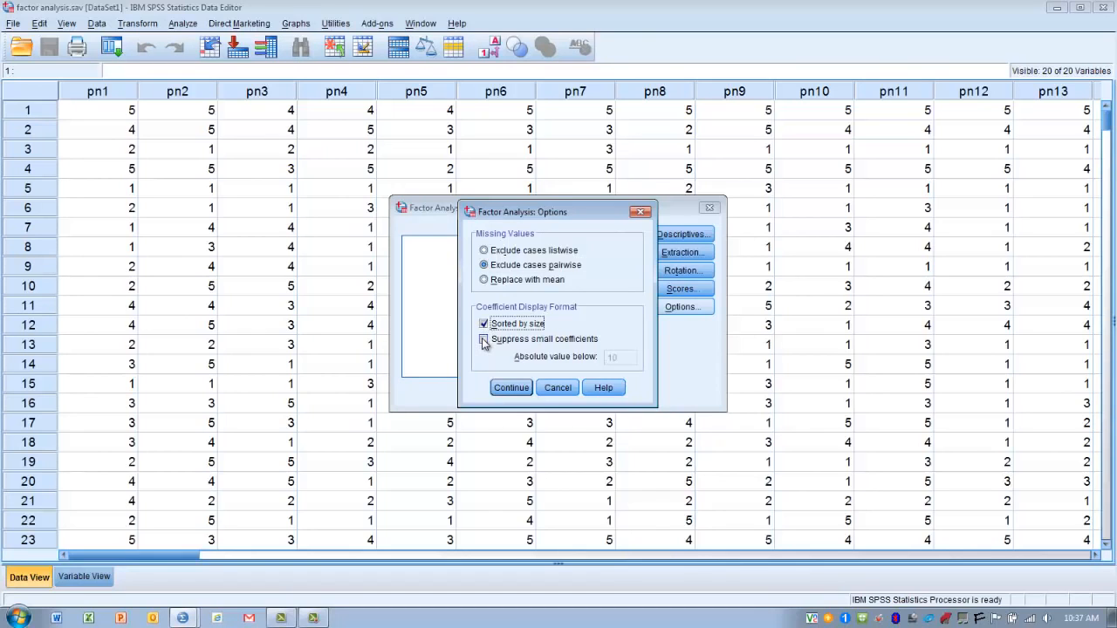
click(484, 340)
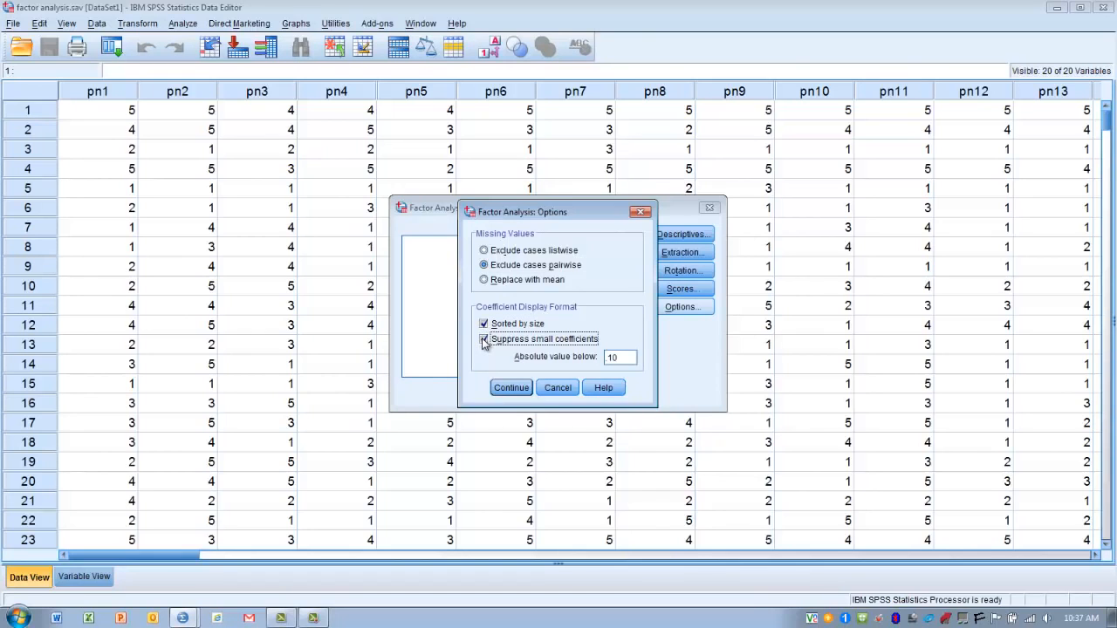
double_click(610, 358)
key(BackSpace)
text(30)
click(508, 389)
click(482, 392)
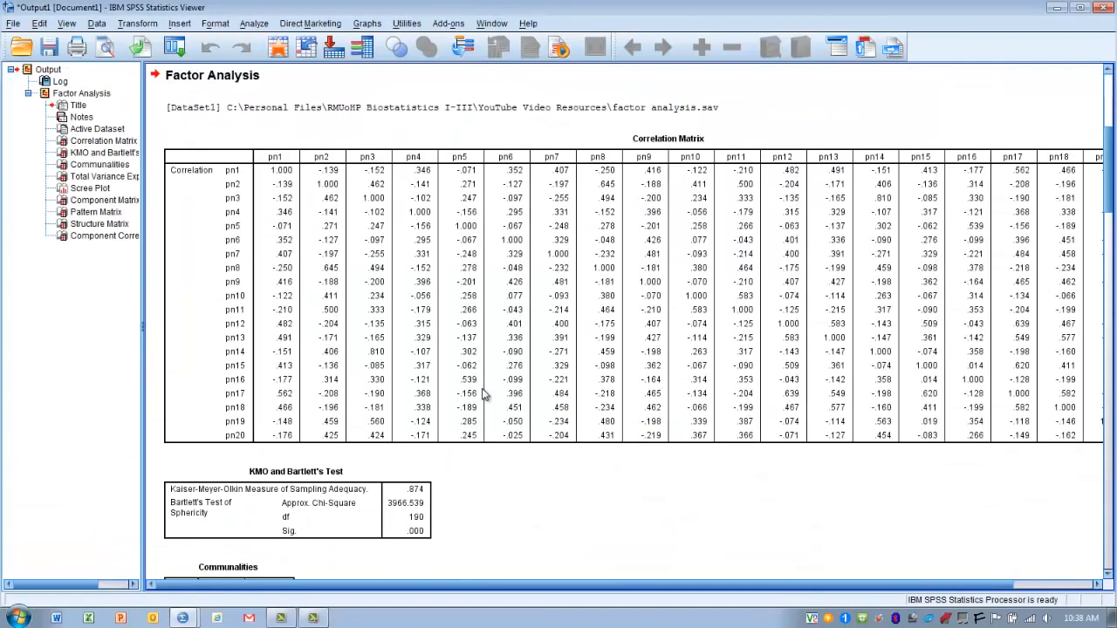
Step: Examine the Correlation Matrix and select the KMO and Bartlett's Test table in the output
click(373, 291)
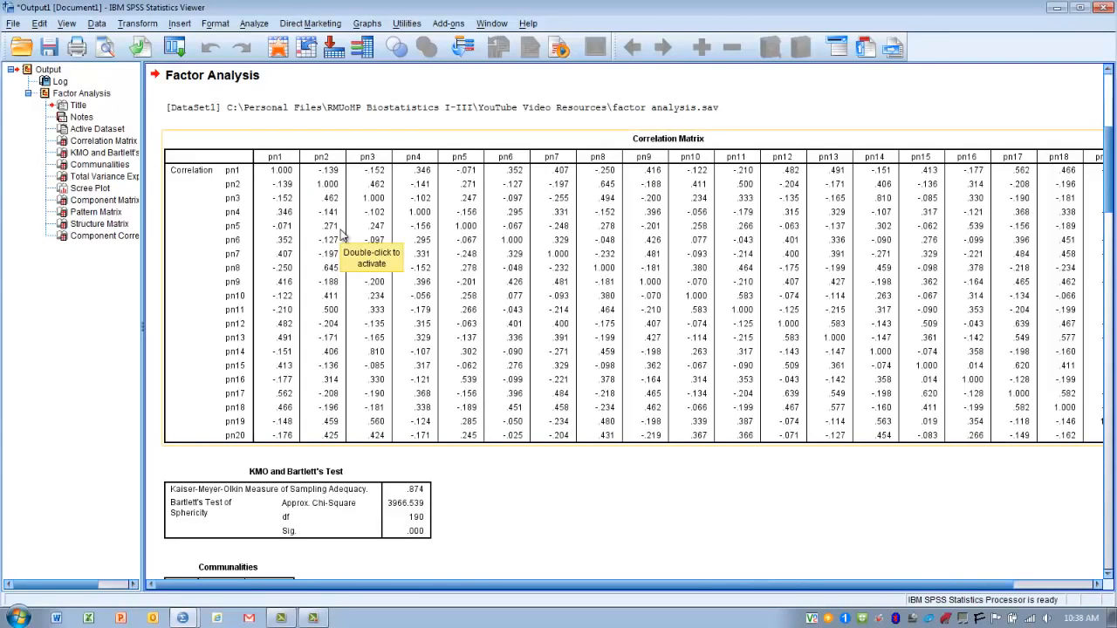
click(419, 85)
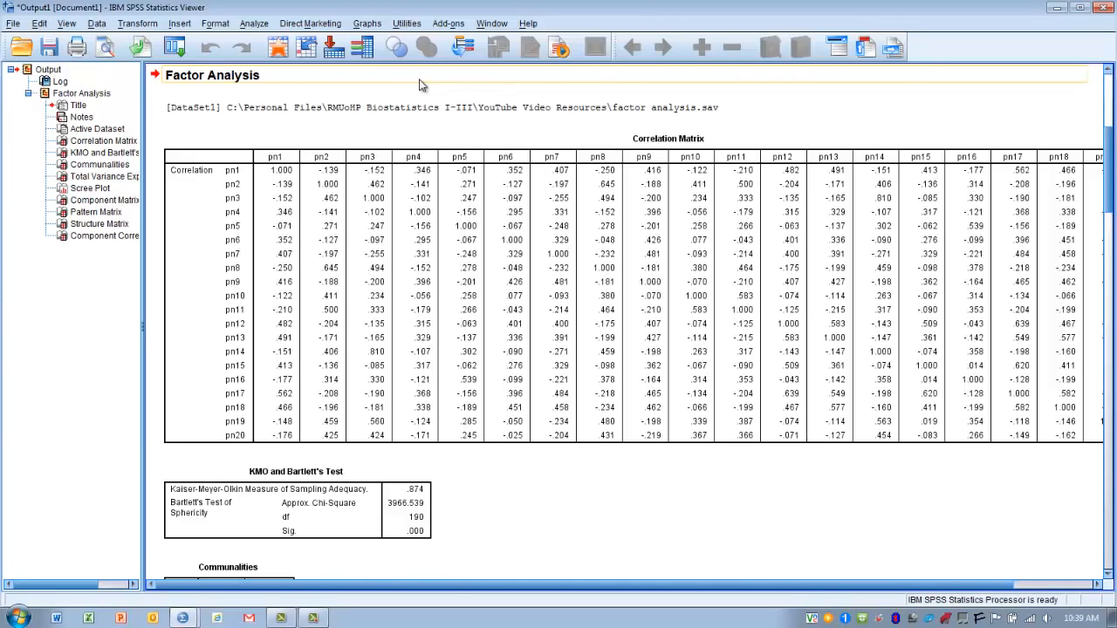
click(375, 434)
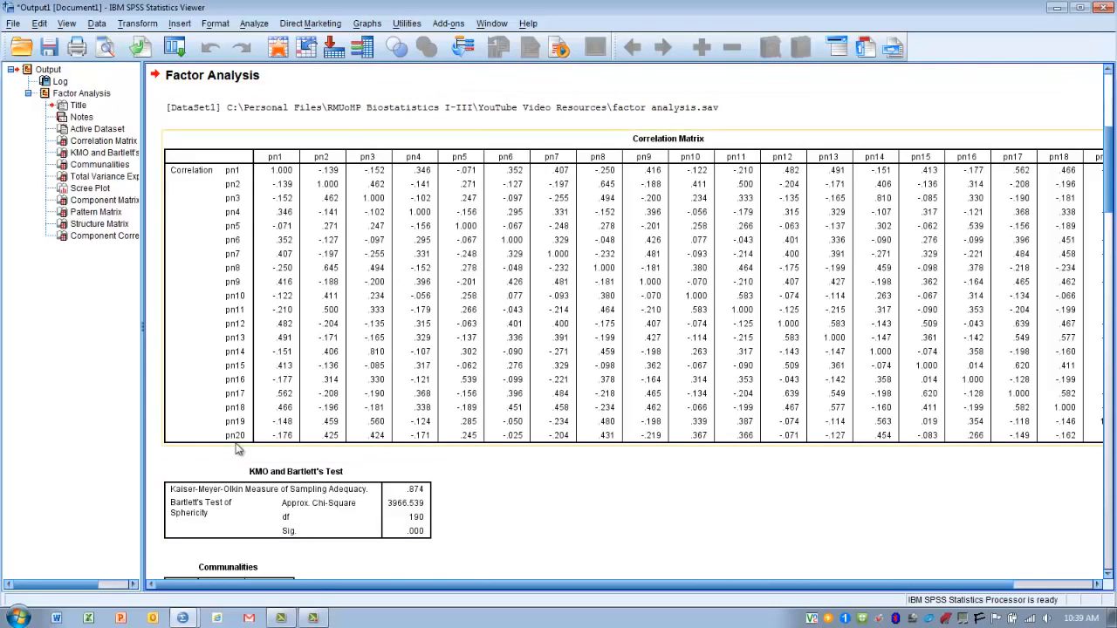
click(249, 482)
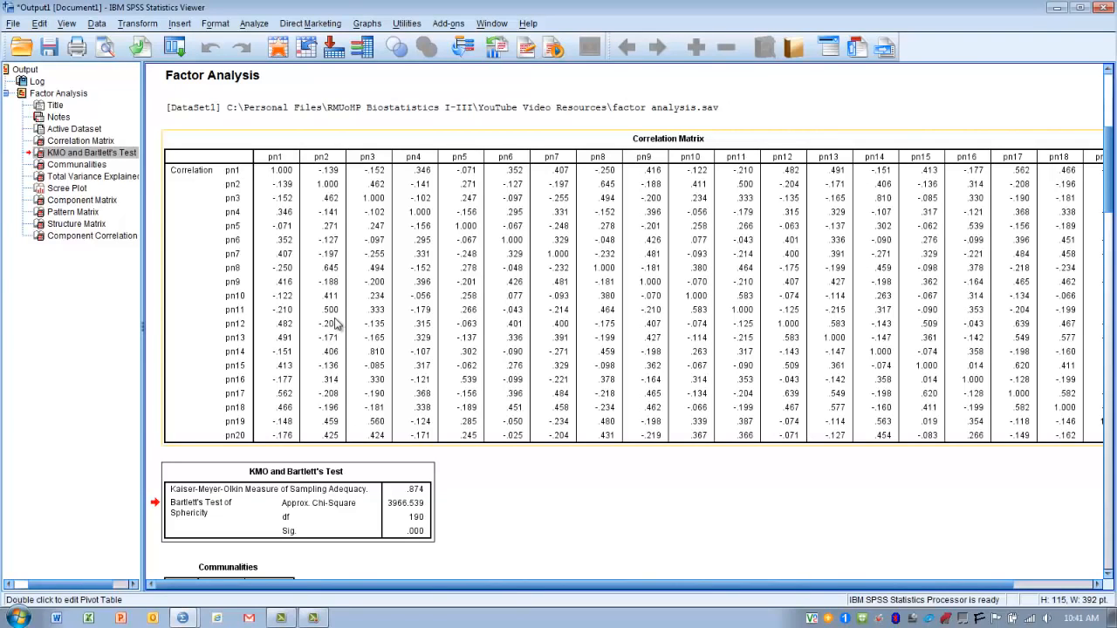
Step: Examine the Total Variance Explained table and the Scree Plot in the output, and return to the Total Variance Explained table
click(87, 176)
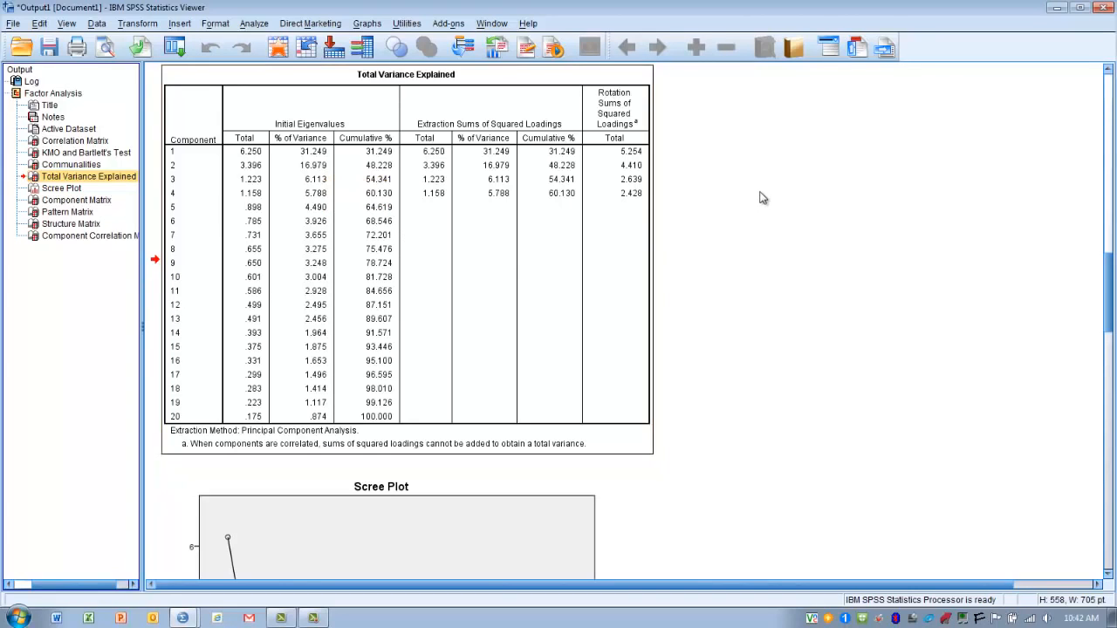
click(398, 200)
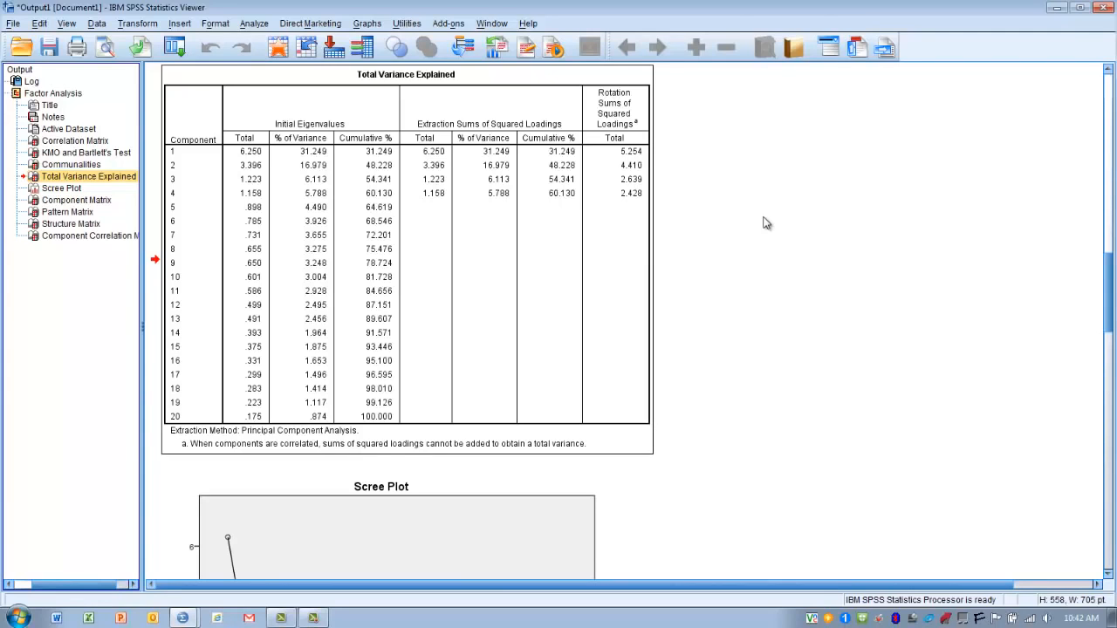
click(58, 190)
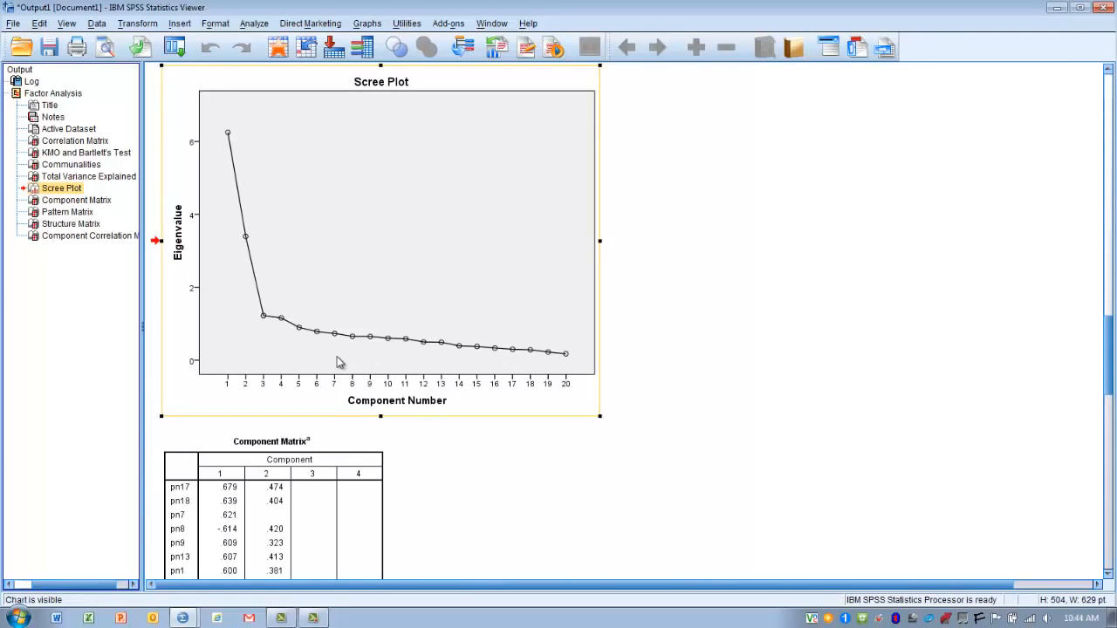
click(103, 180)
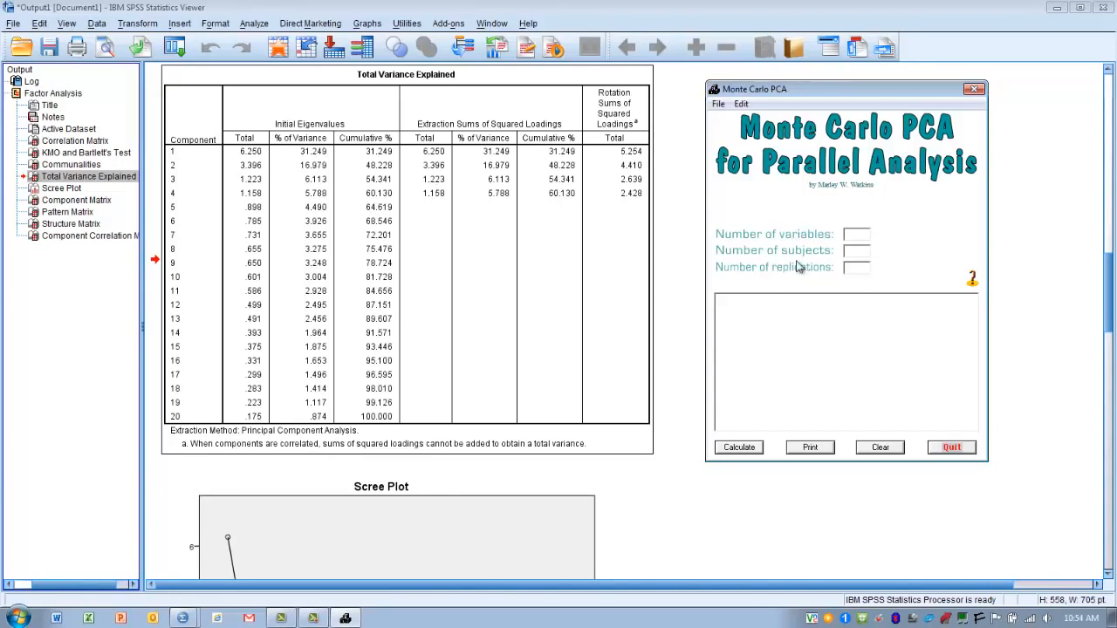
Step: Calculate a parallel analysis in Monte Carlo PCA for 20 variables, 435 subjects and 100 replications
click(855, 234)
text(20)
click(855, 252)
text(435)
click(860, 268)
text(100)
click(757, 448)
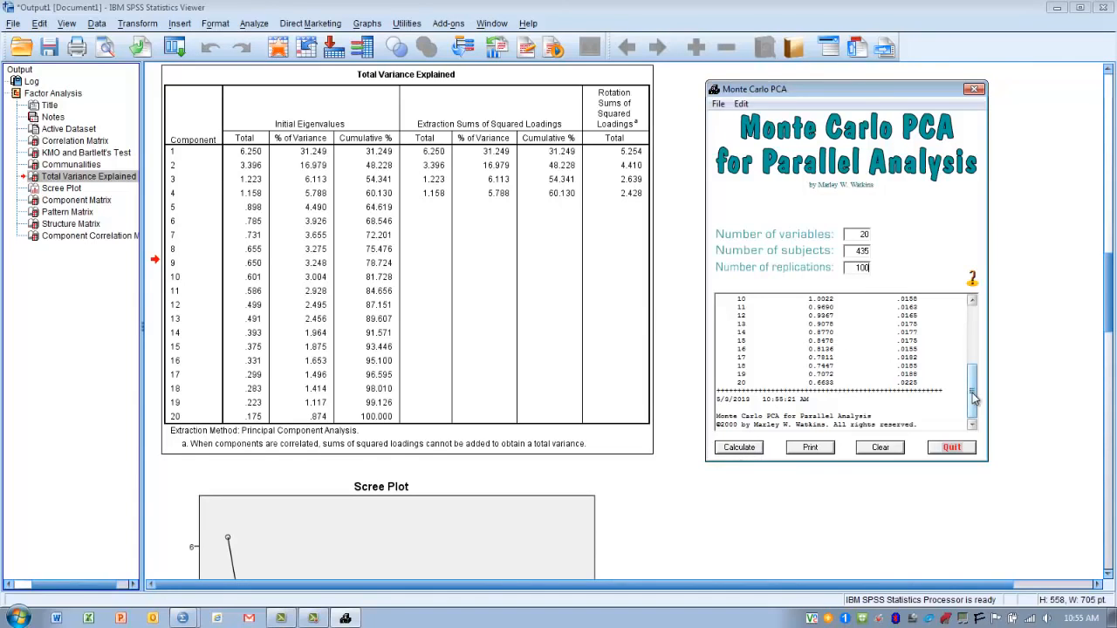
Step: Compare the random eigenvalues with the initial eigenvalues in the Total Variance Explained table, and close Monte Carlo PCA
drag(974, 400, 971, 356)
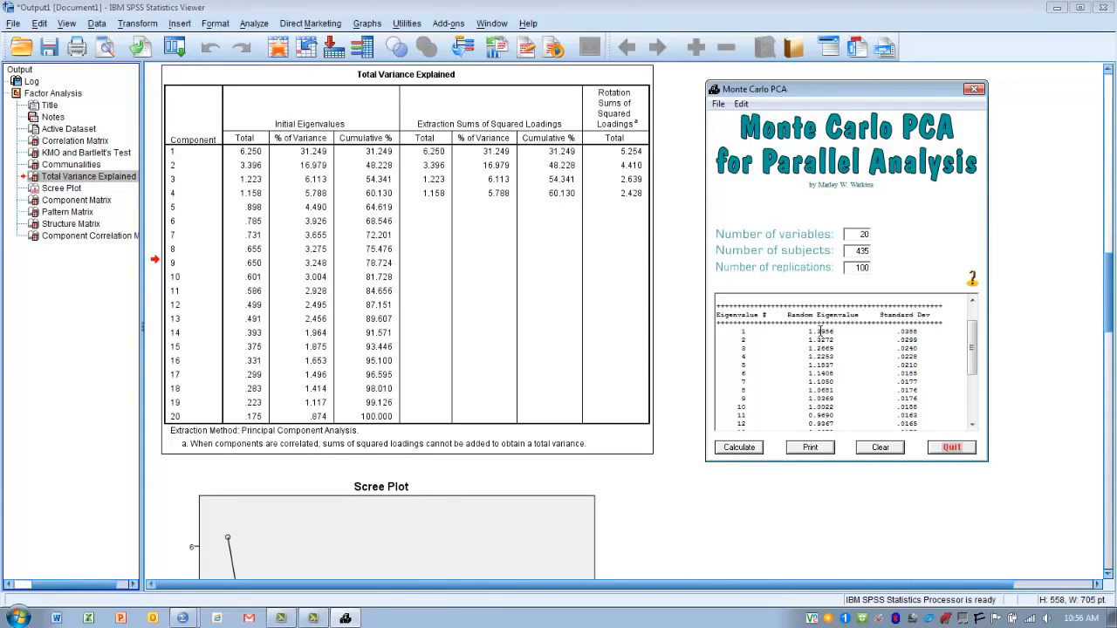
click(651, 354)
click(975, 91)
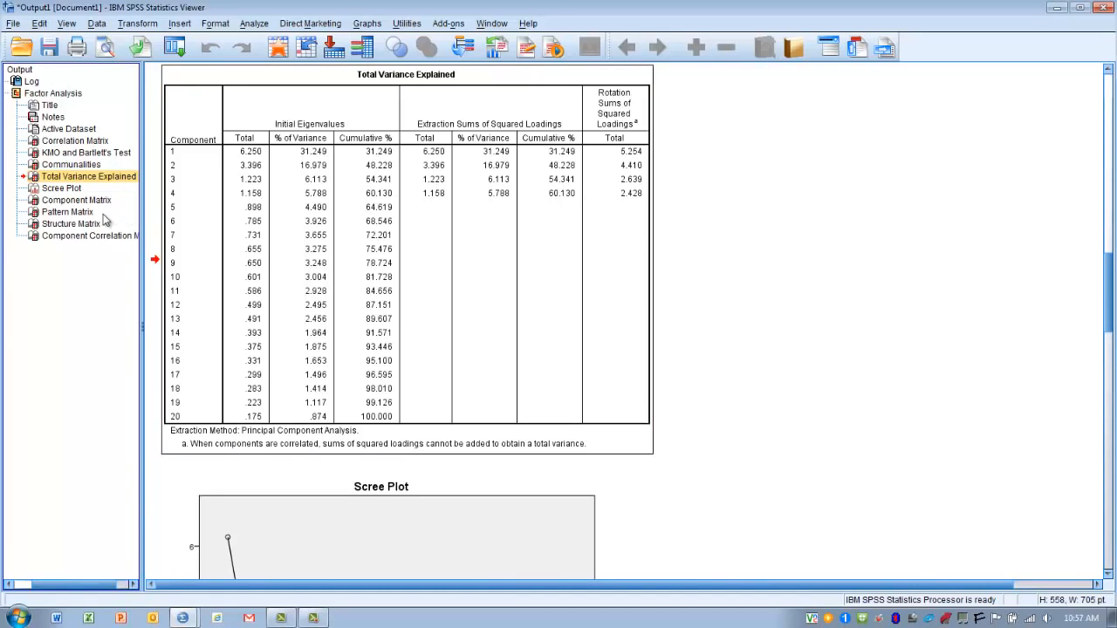
Step: Examine the loadings in the Component Matrix and the Pattern Matrix of the four-component solution
click(77, 200)
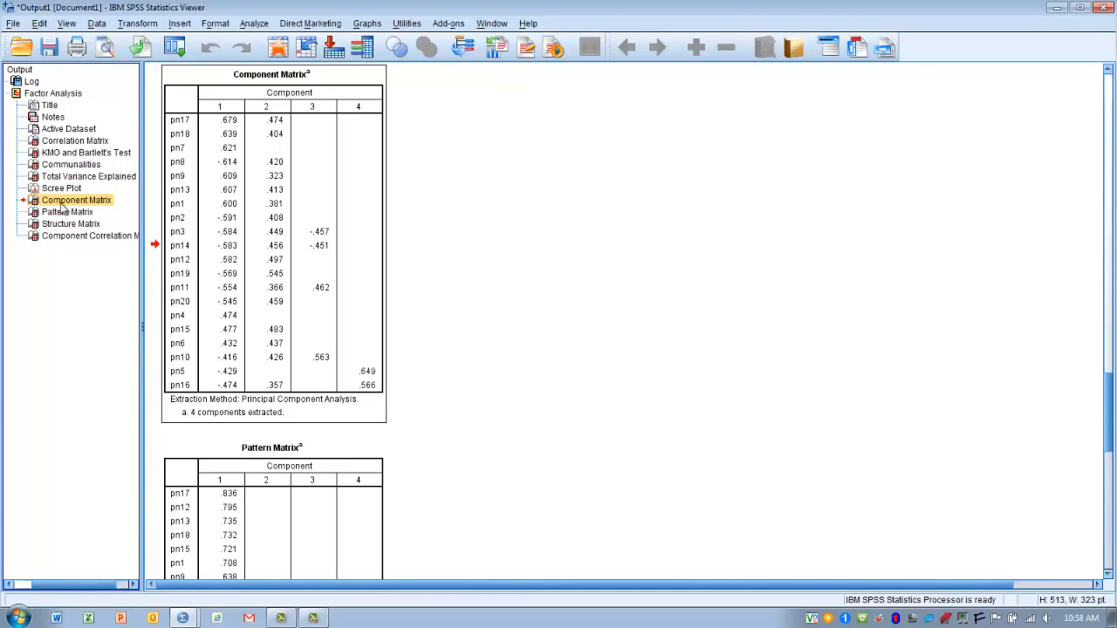
click(180, 248)
click(68, 212)
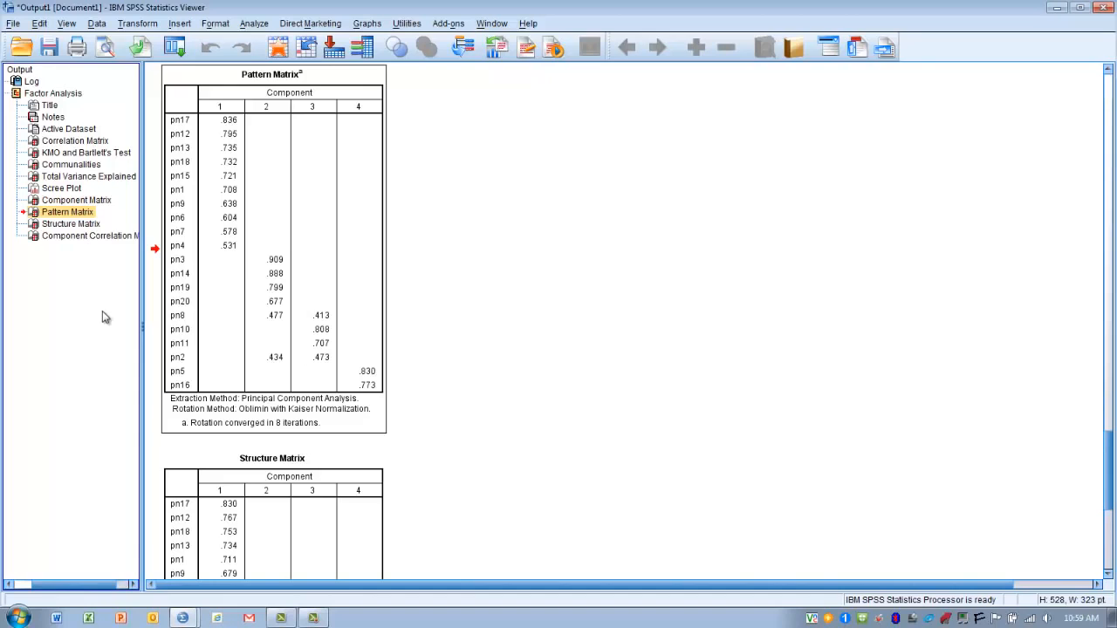
click(218, 300)
click(243, 286)
Step: Rerun the factor analysis on the same variables, with extraction set to a fixed number of 2 factors
click(253, 26)
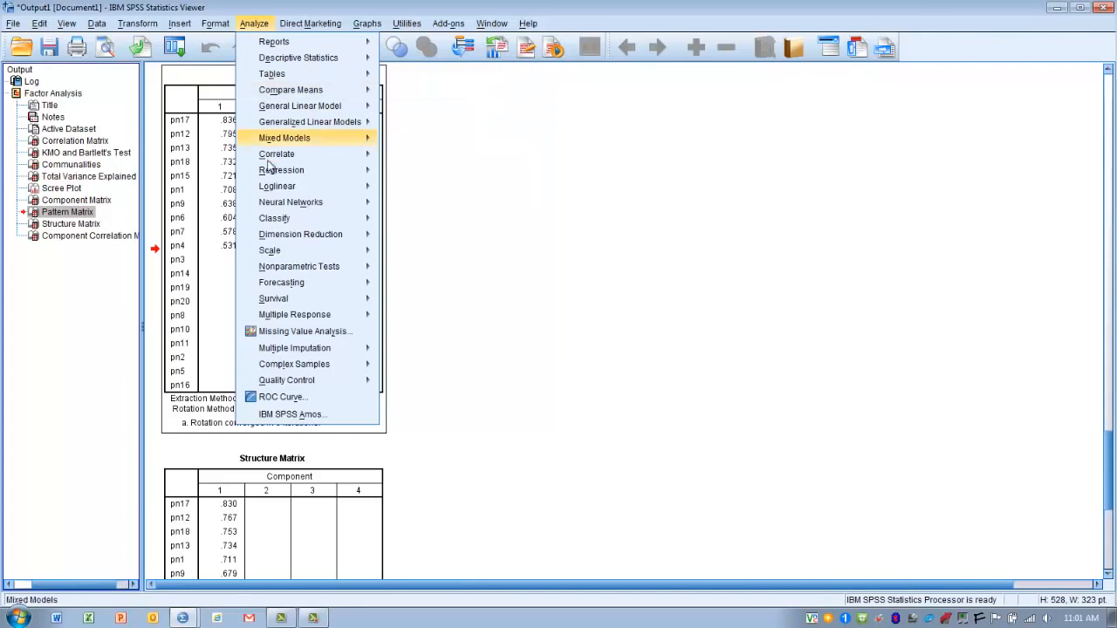
mouse_move(282, 241)
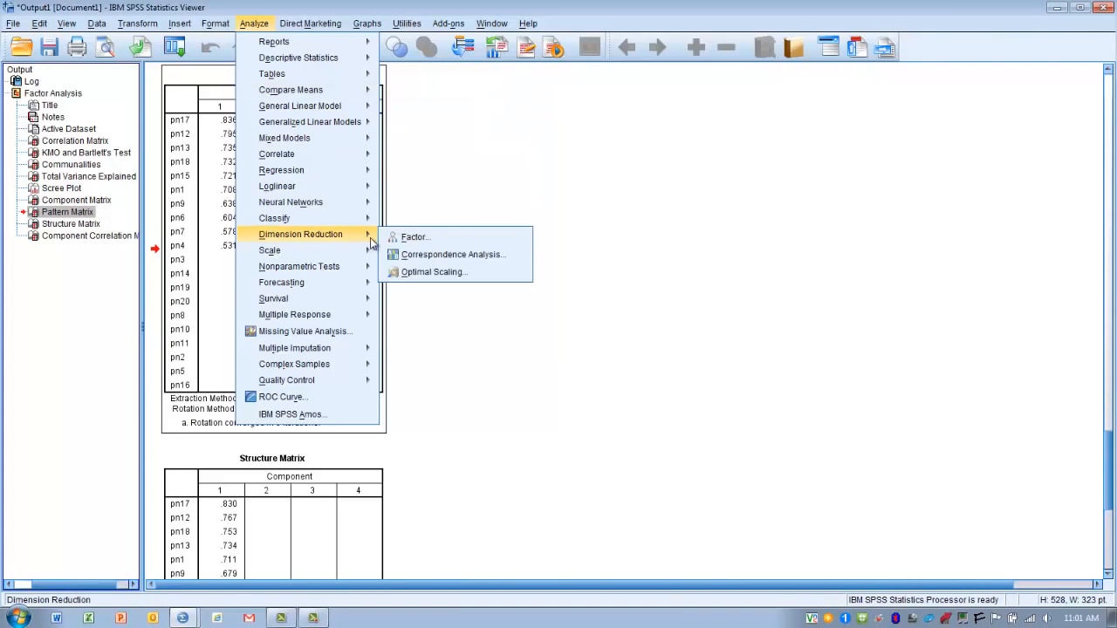
click(411, 239)
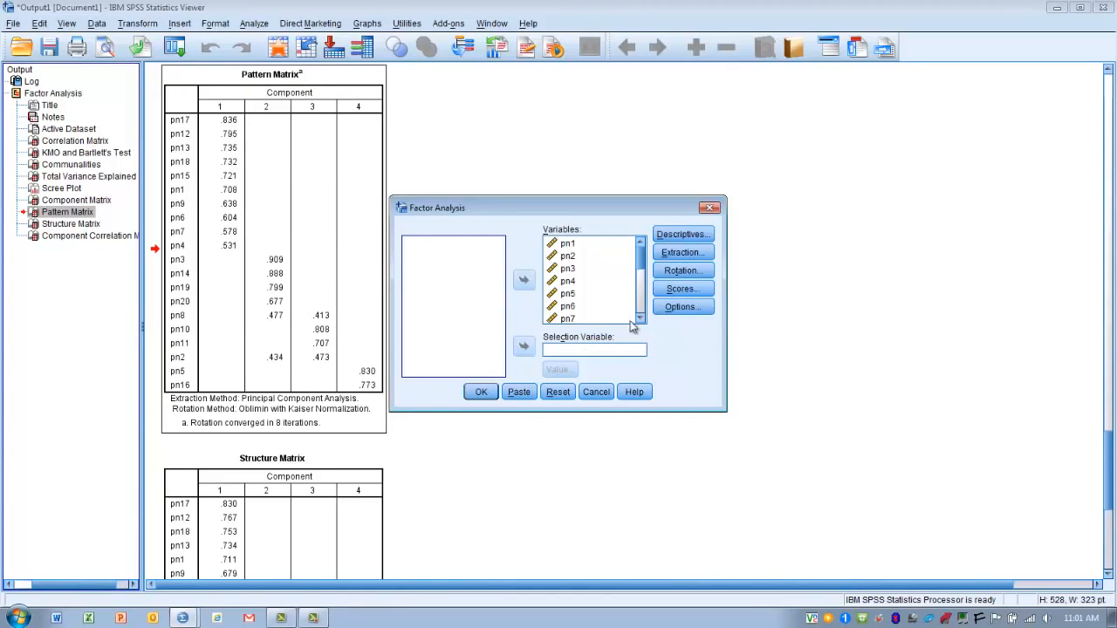
click(675, 255)
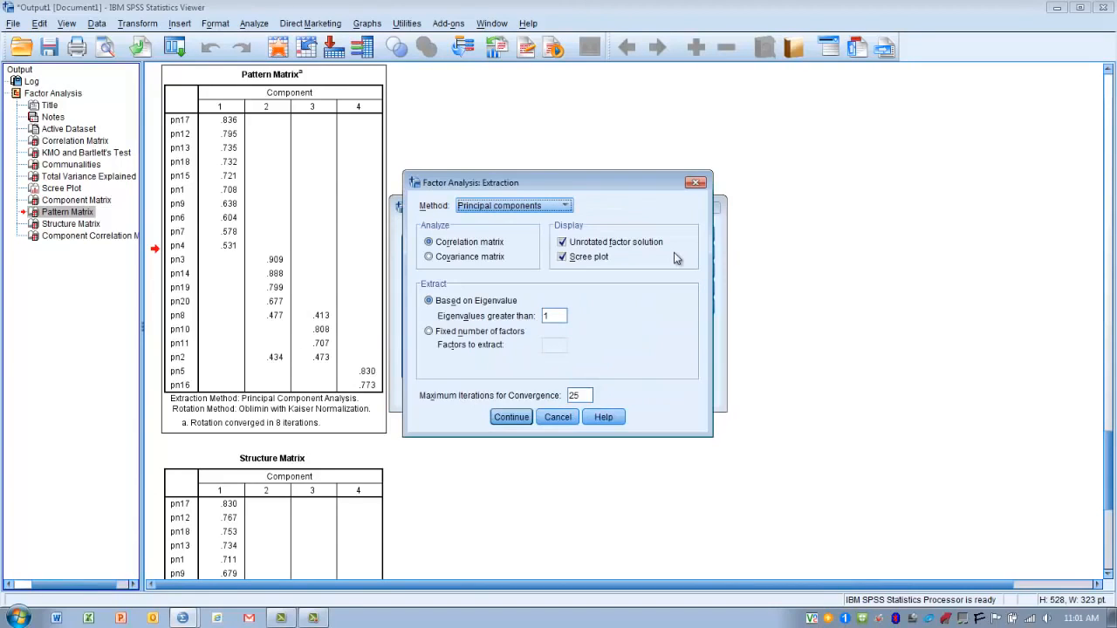
click(428, 332)
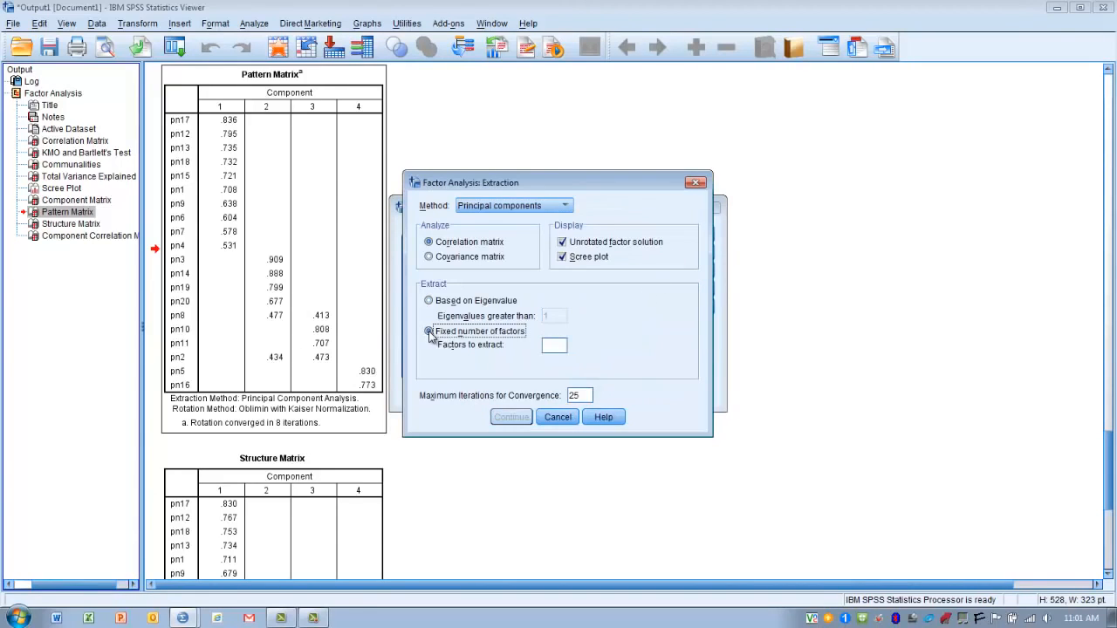
click(553, 347)
text(2)
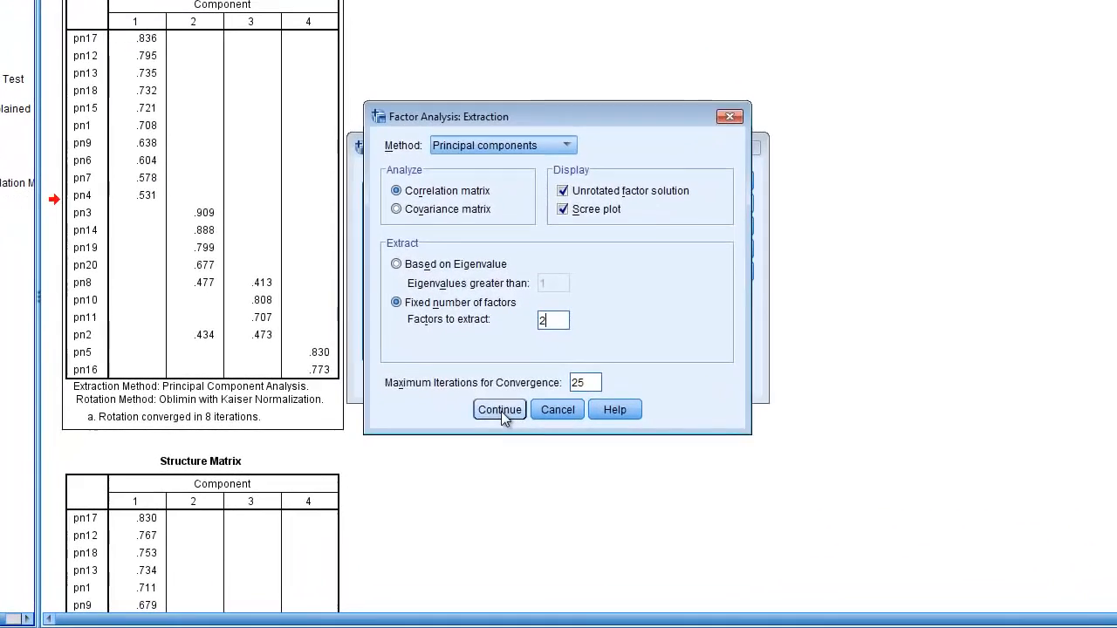
click(511, 417)
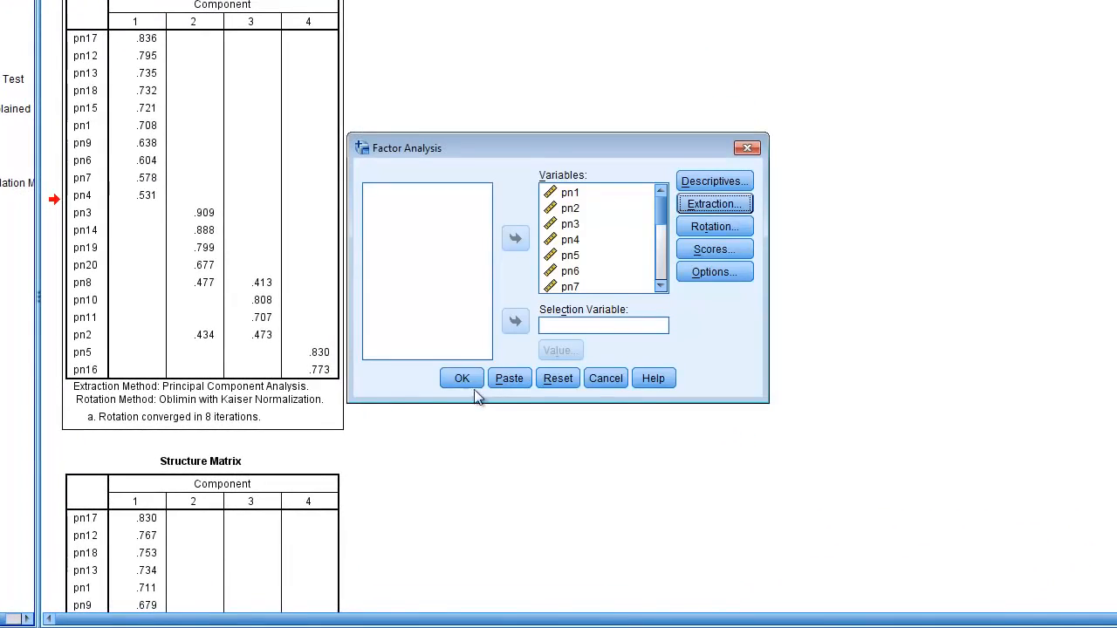
click(463, 380)
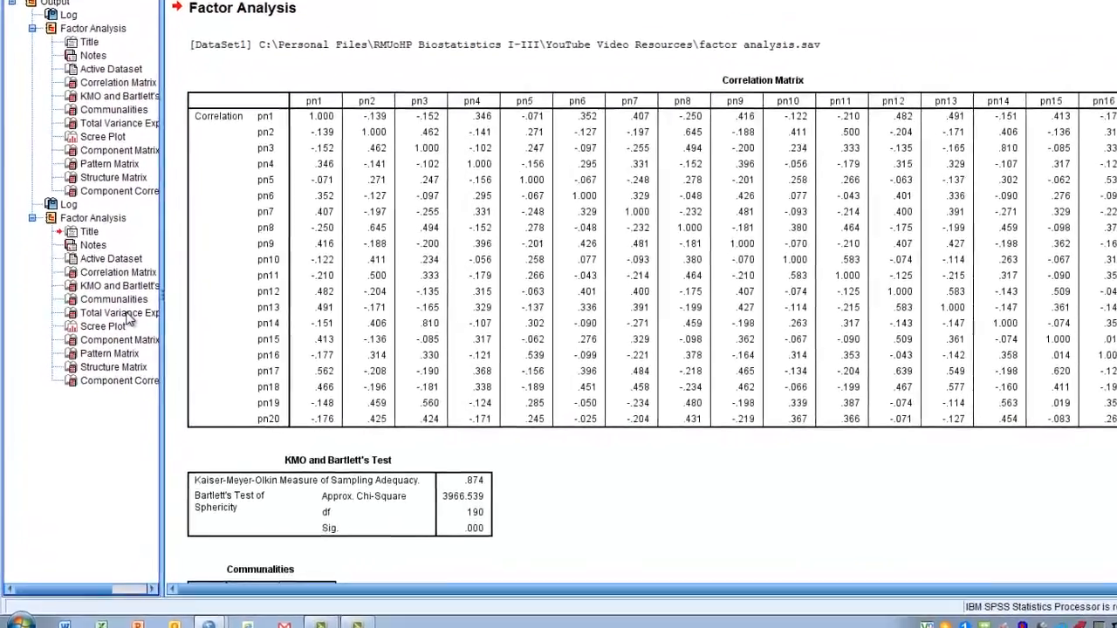
Step: Examine the Total Variance Explained table and the Component Correlation Matrix of the two-factor analysis
click(111, 343)
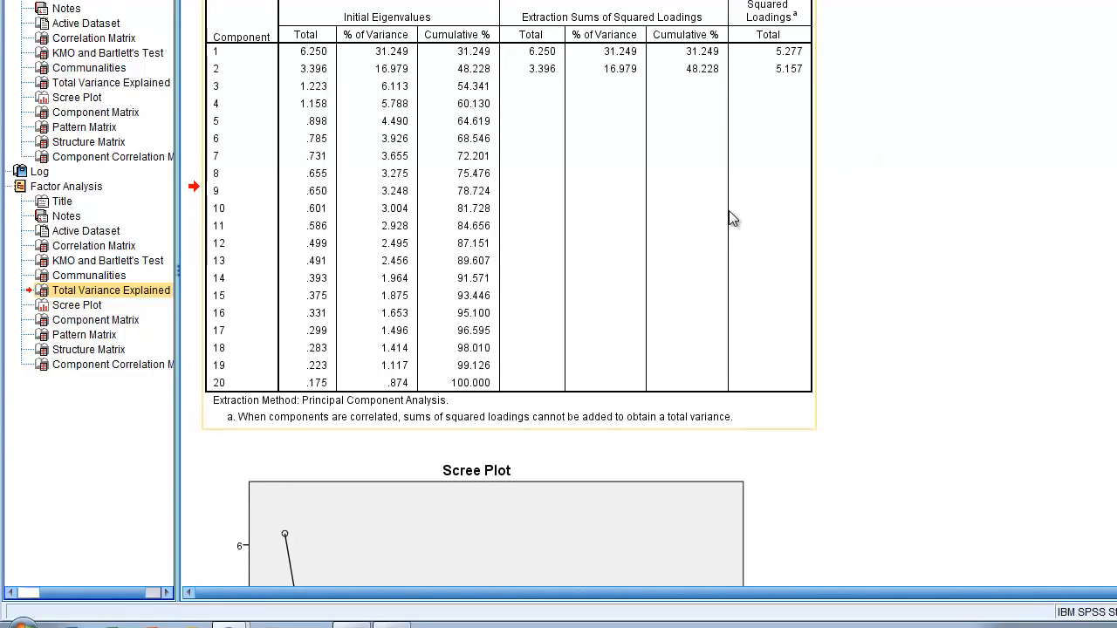
click(113, 365)
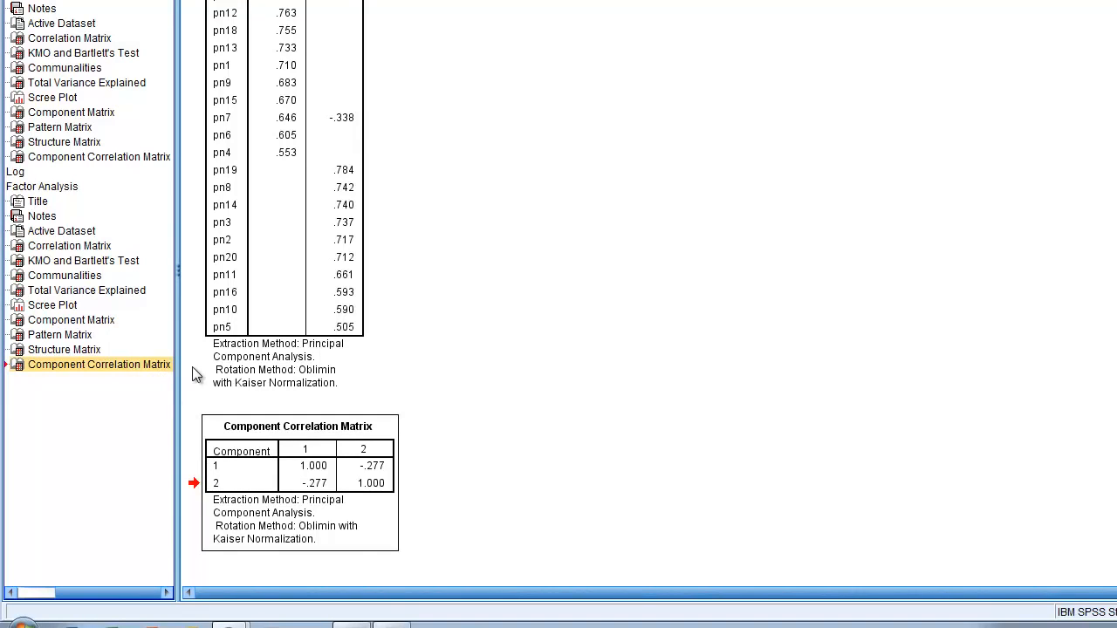
click(359, 473)
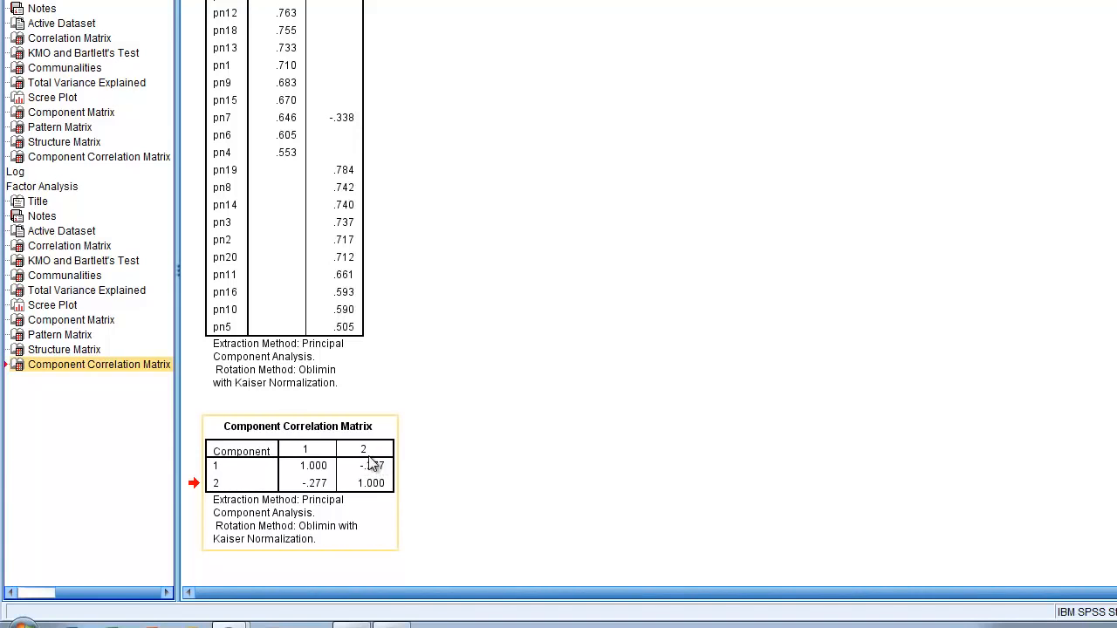
click(403, 469)
Step: Review the Pattern Matrix, Structure Matrix and Communalities of the two-factor analysis, and return to the Pattern Matrix
click(59, 336)
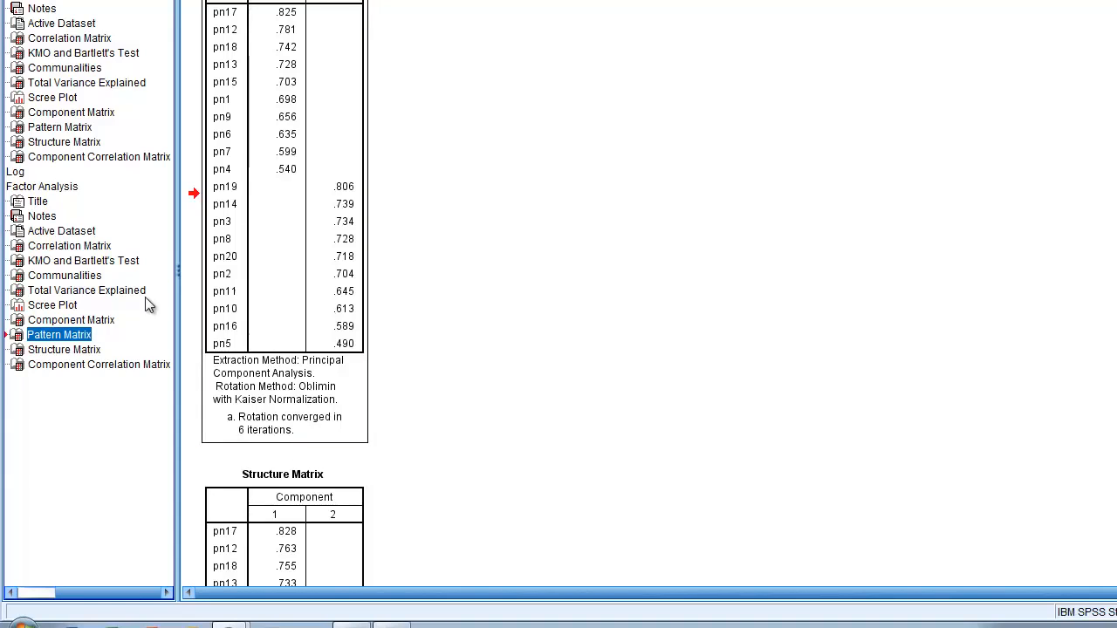
click(84, 353)
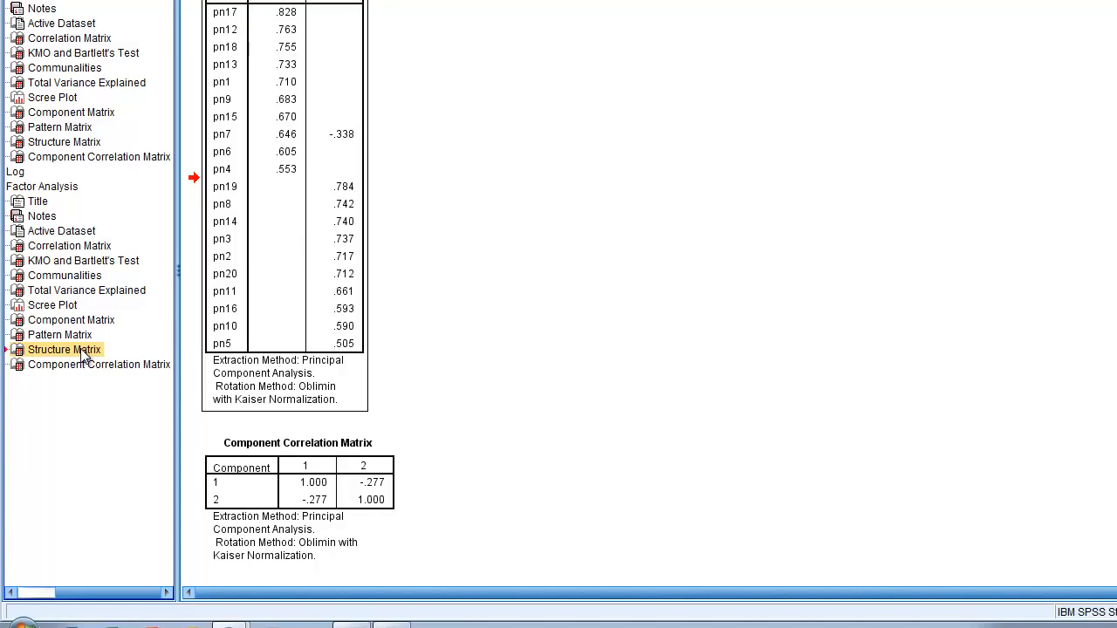
click(61, 276)
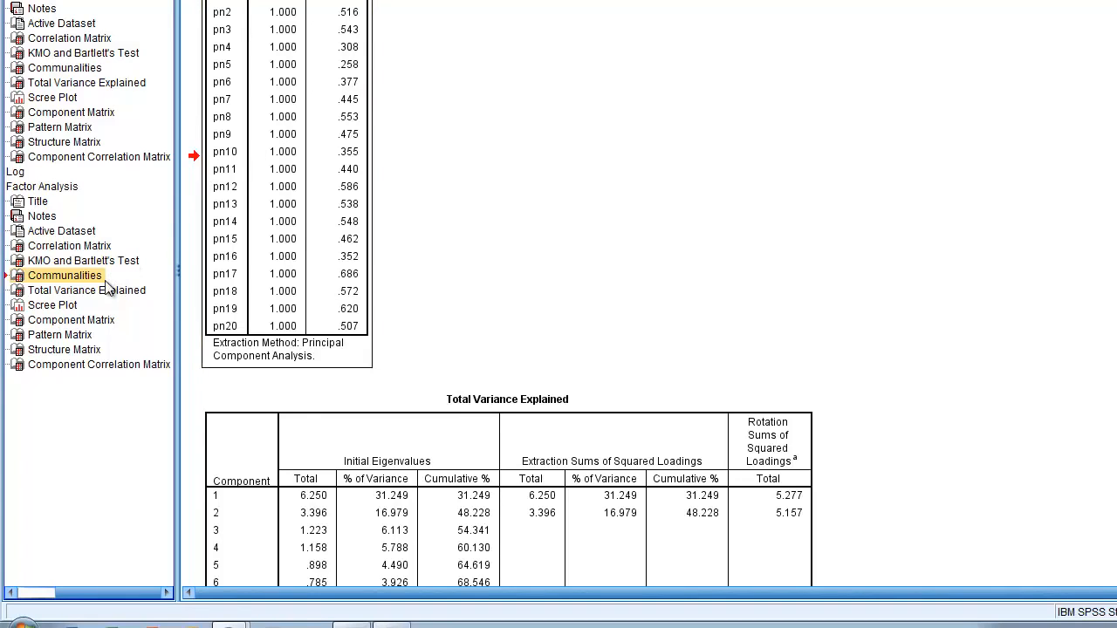
click(83, 336)
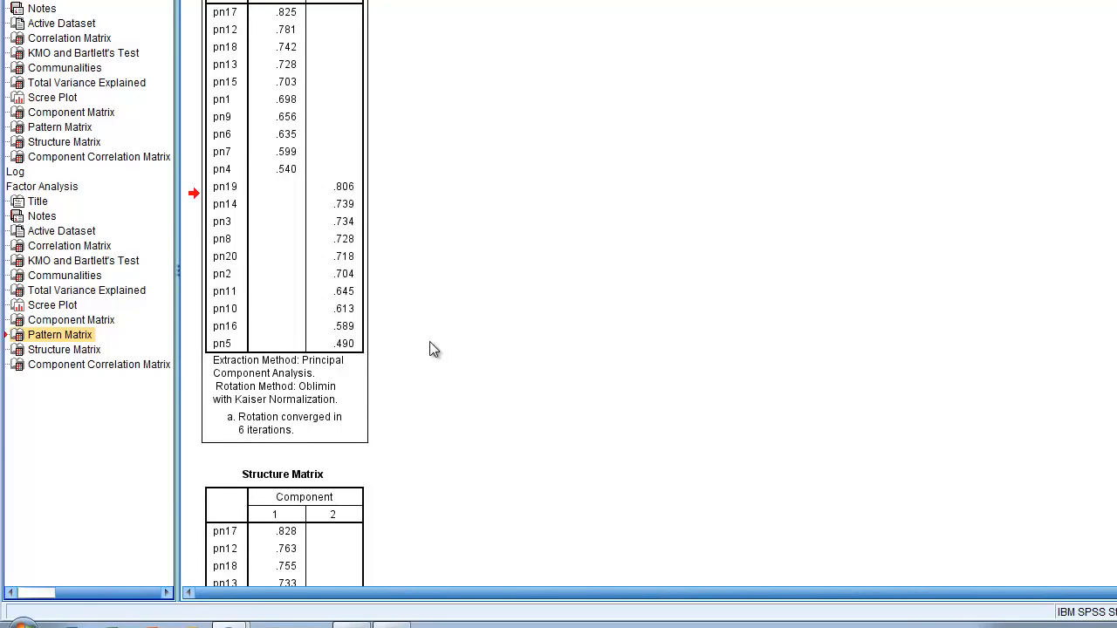
click(367, 376)
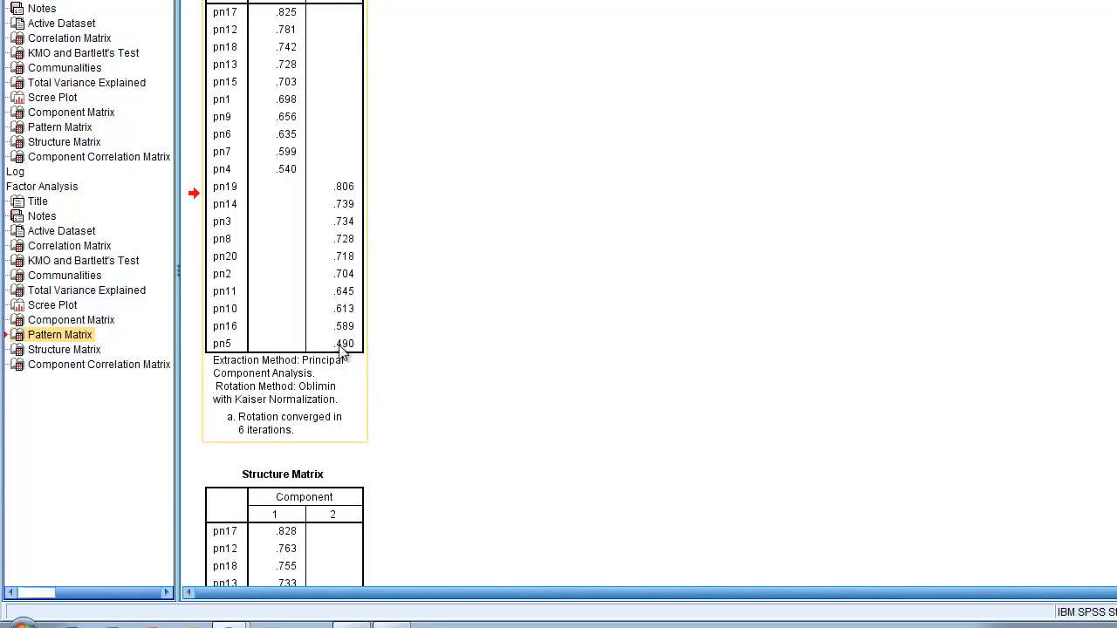
click(407, 370)
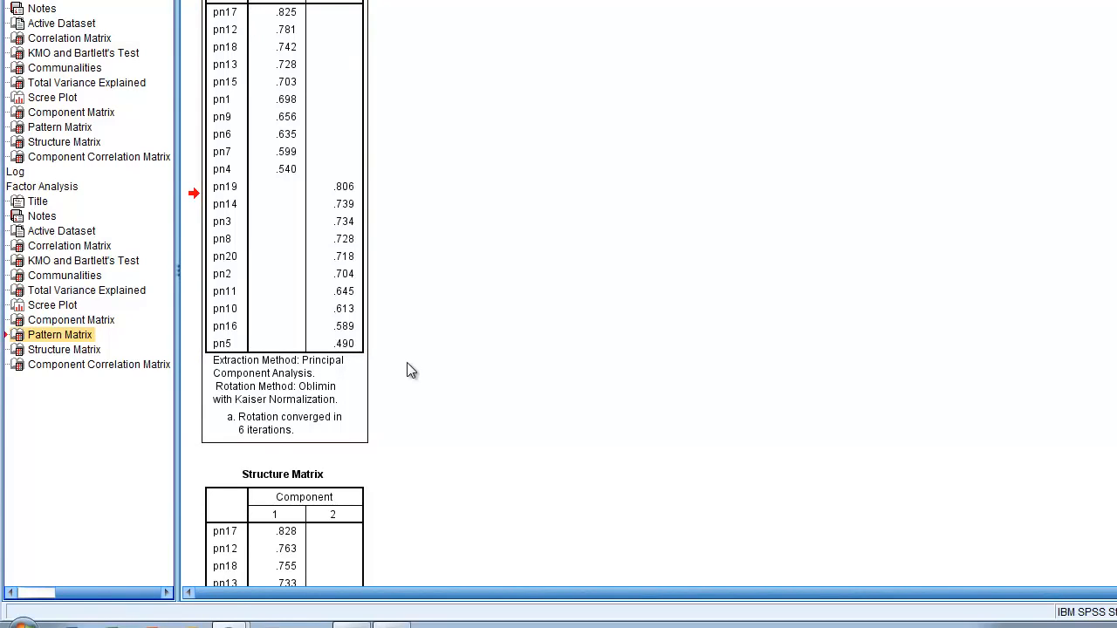